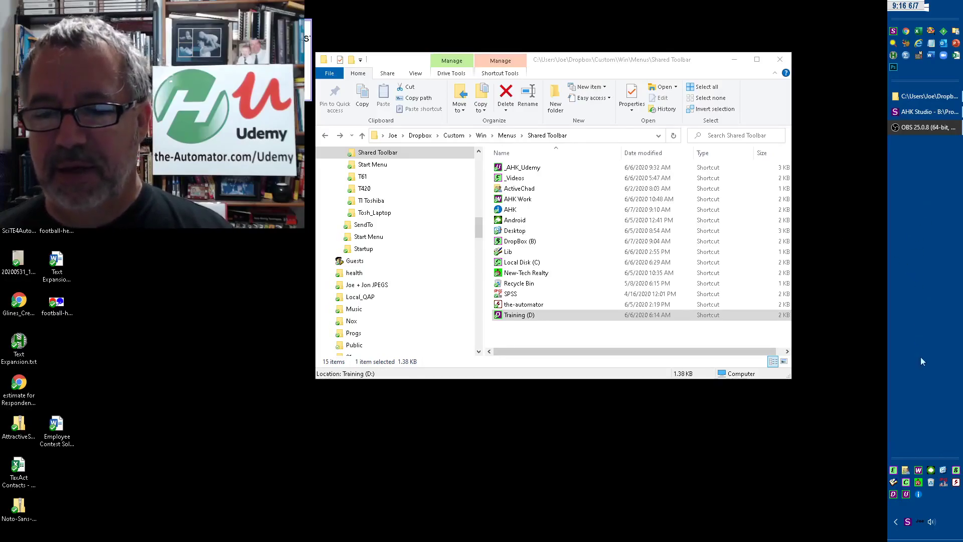
pyautogui.rightClick(920, 249)
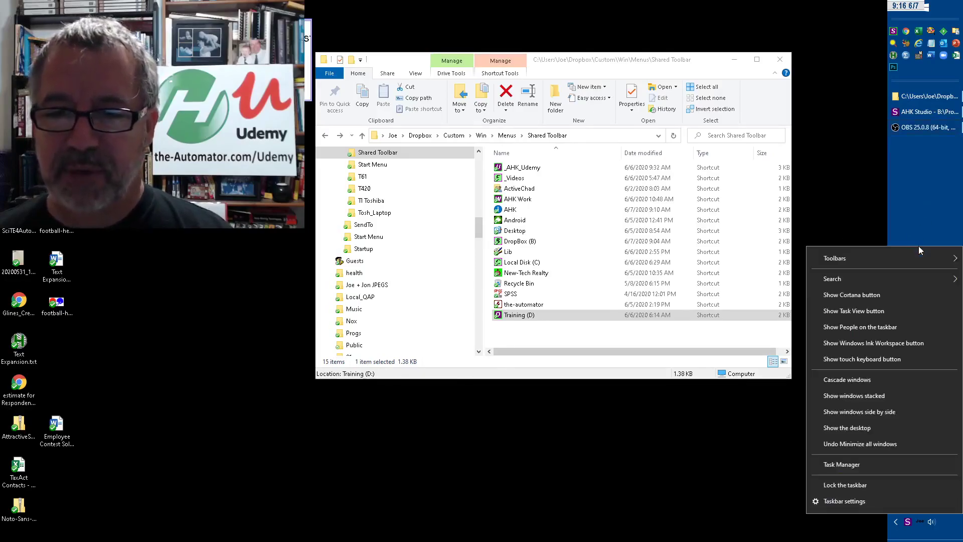
pyautogui.moveTo(918, 255)
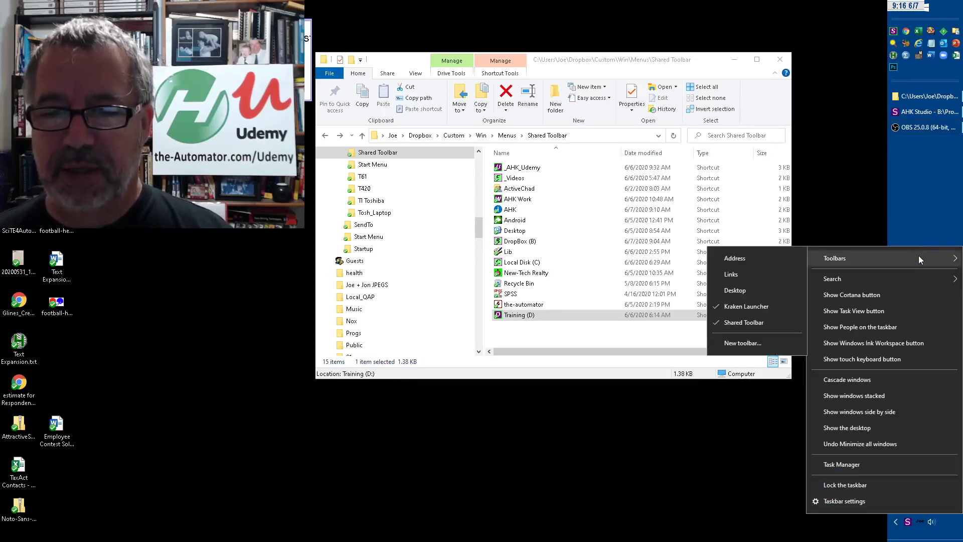
pyautogui.click(755, 347)
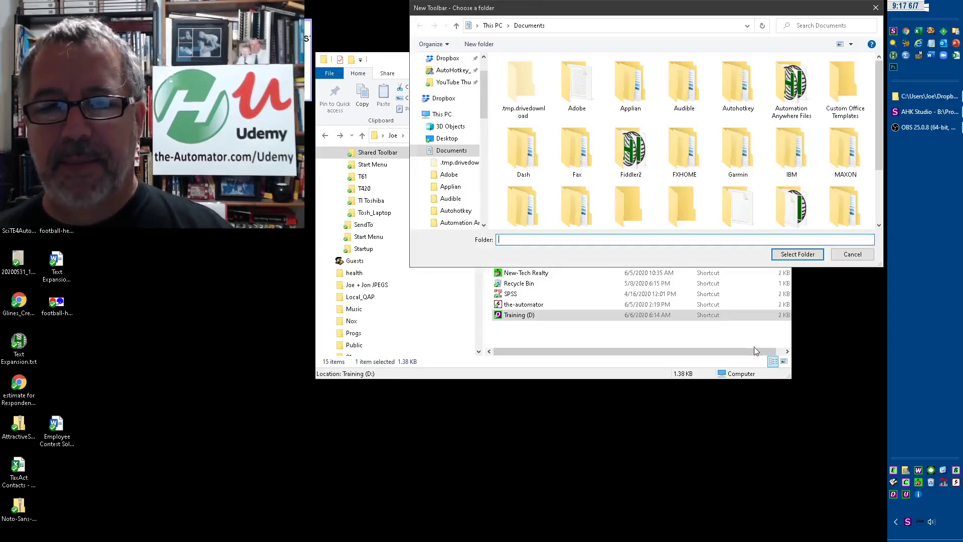
pyautogui.click(852, 254)
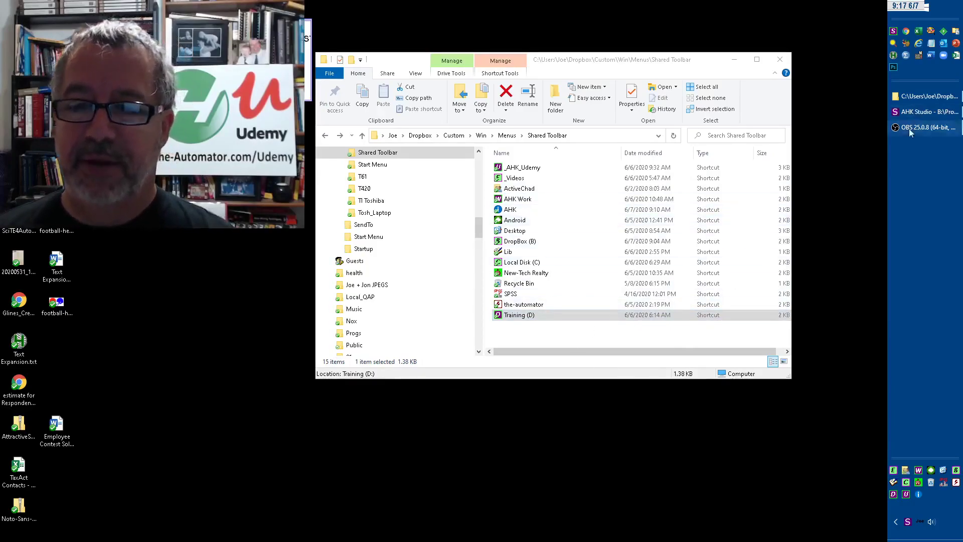
# Step: Right-drag the Calendar folder from AHK Work into Shared Toolbar and create a shortcut there
pyautogui.click(920, 472)
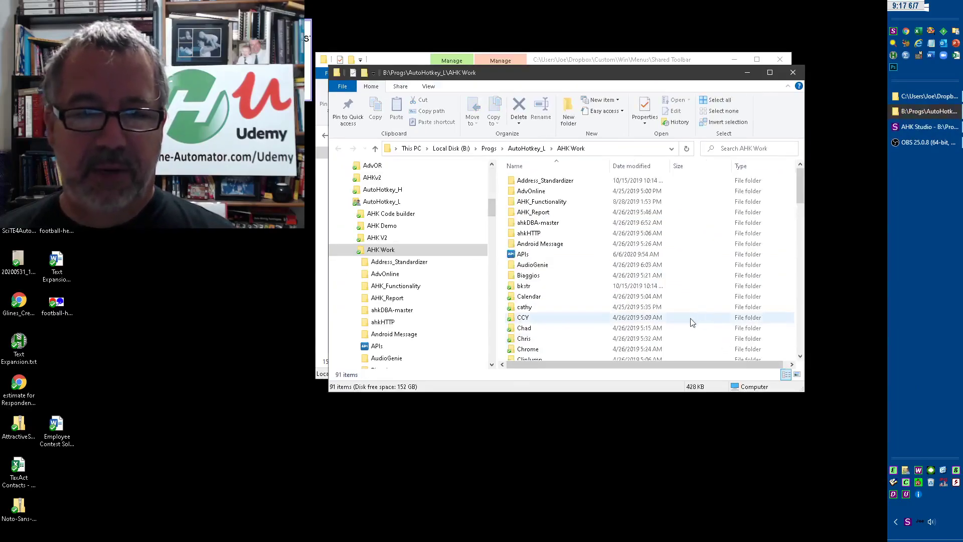
pyautogui.click(575, 302)
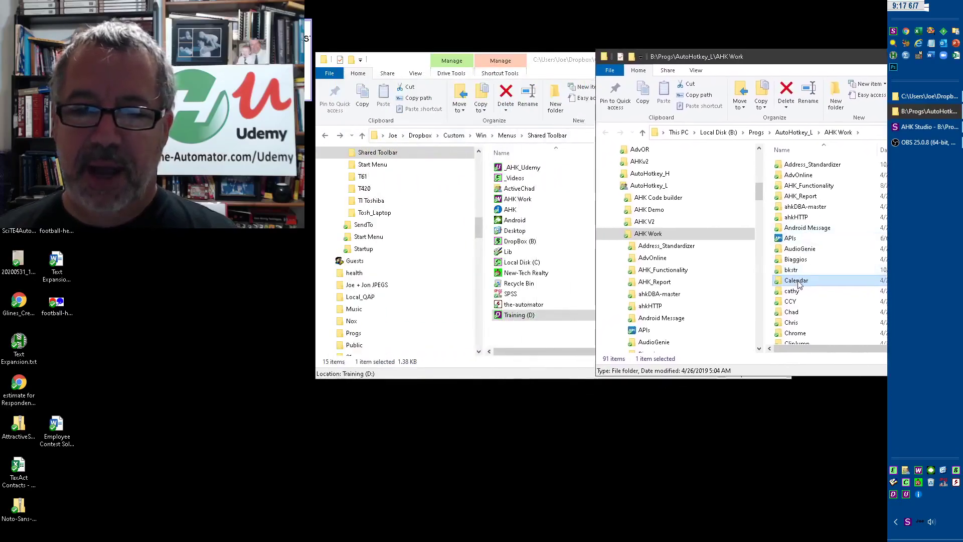
pyautogui.moveTo(796, 281); pyautogui.dragTo(547, 336)
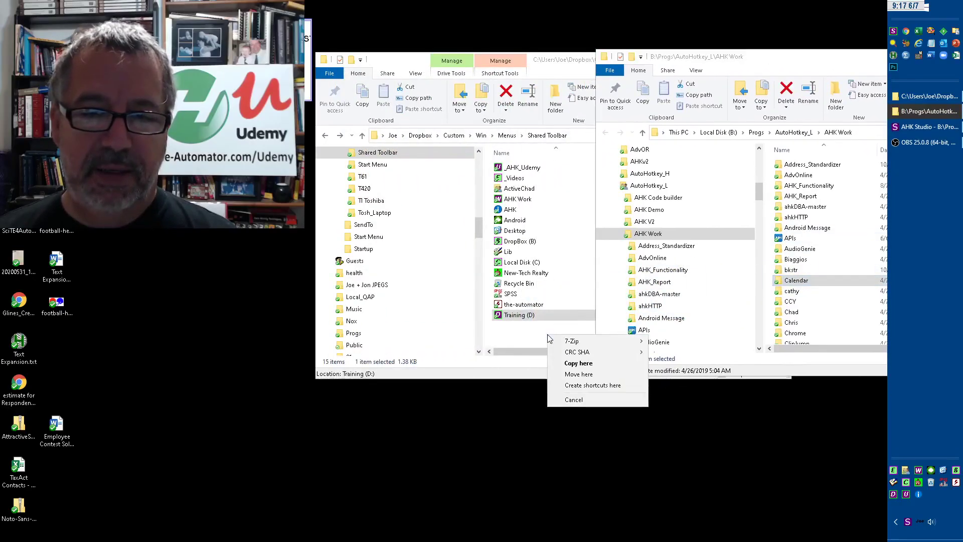
pyautogui.click(589, 385)
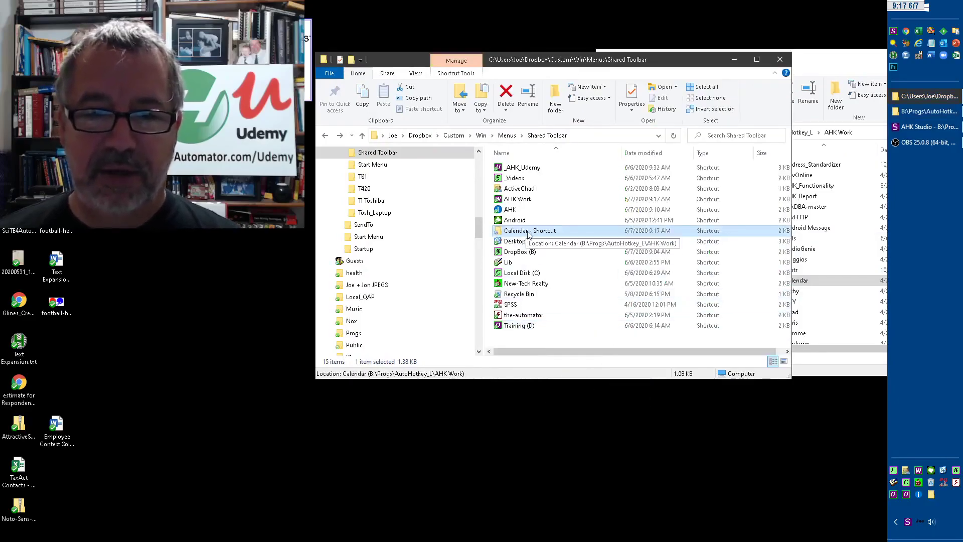
# Step: Rename the new shortcut to Calendar, removing the '- Shortcut' suffix
pyautogui.press('F2')
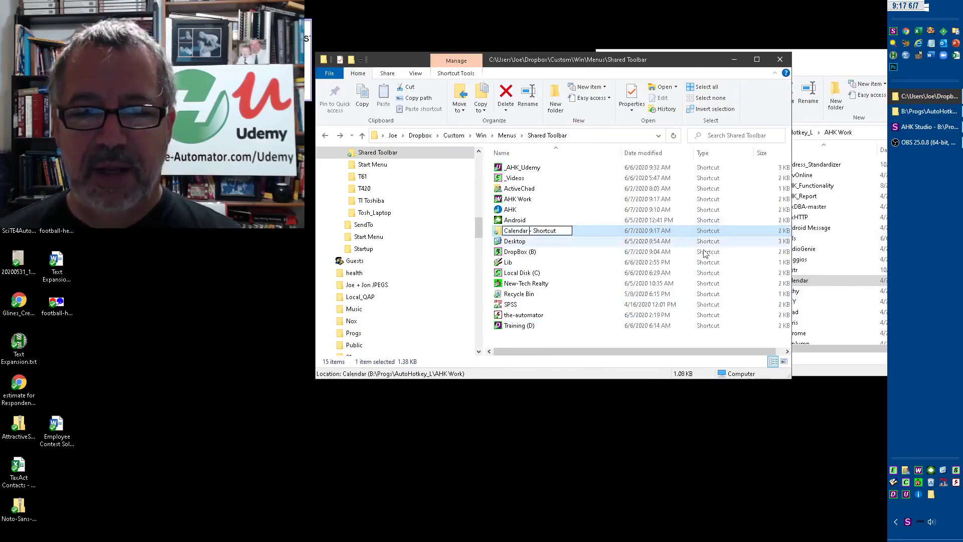
pyautogui.press('End')
pyautogui.press('BackSpace')
pyautogui.press('BackSpace')
pyautogui.press('BackSpace')
pyautogui.press('BackSpace')
pyautogui.press('BackSpace')
pyautogui.press('BackSpace')
pyautogui.press('BackSpace')
pyautogui.press('BackSpace')
pyautogui.press('BackSpace')
pyautogui.press('BackSpace')
pyautogui.press('BackSpace')
pyautogui.press('Return')
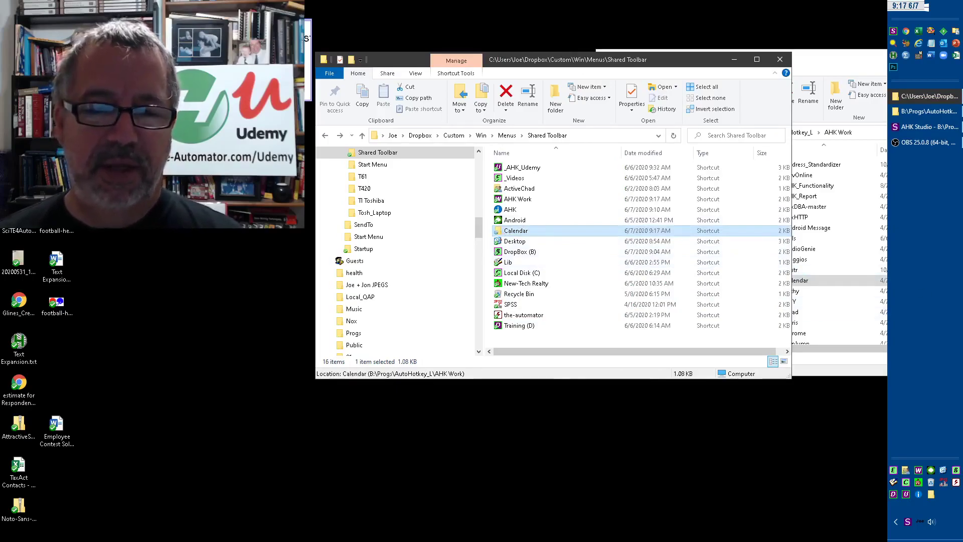
# Step: Open the Calendar shortcut's Properties and its Change Icon dialog
pyautogui.rightClick(535, 234)
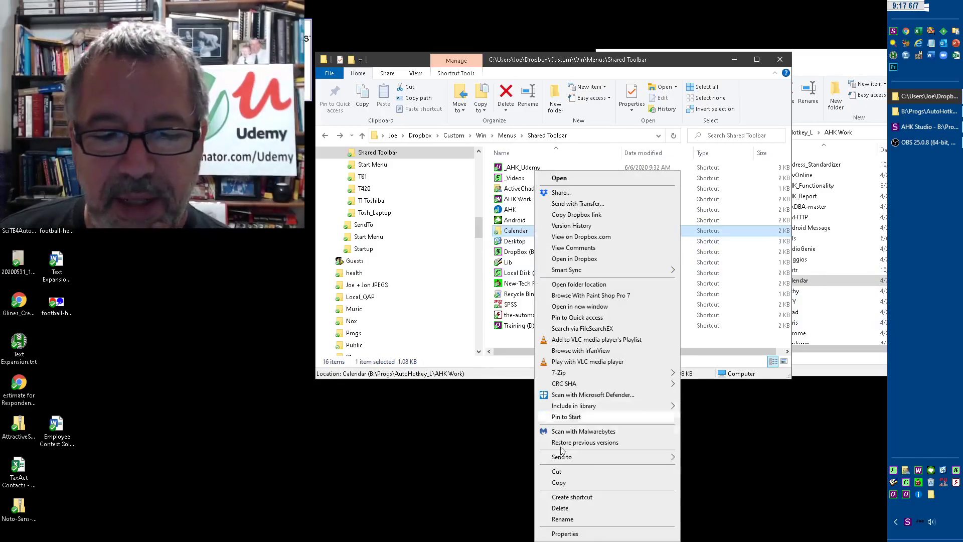
pyautogui.click(565, 533)
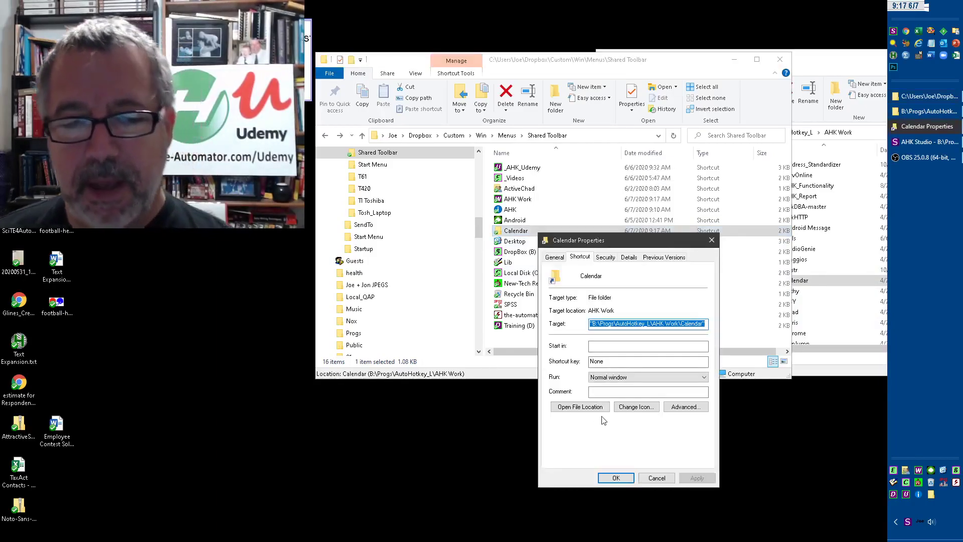
pyautogui.click(641, 405)
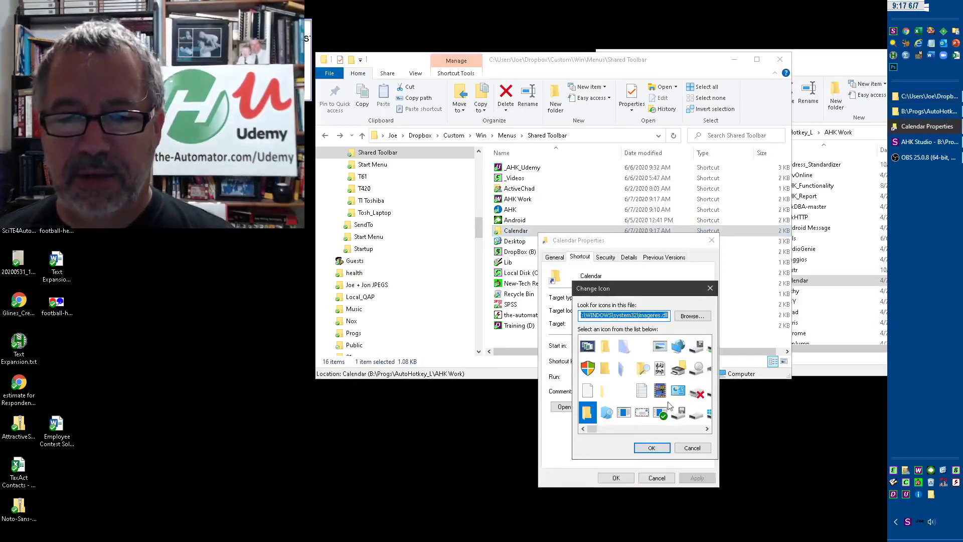
# Step: Enter the icon file path starting with p.ic, then reopen Change Icon
pyautogui.write('p.')
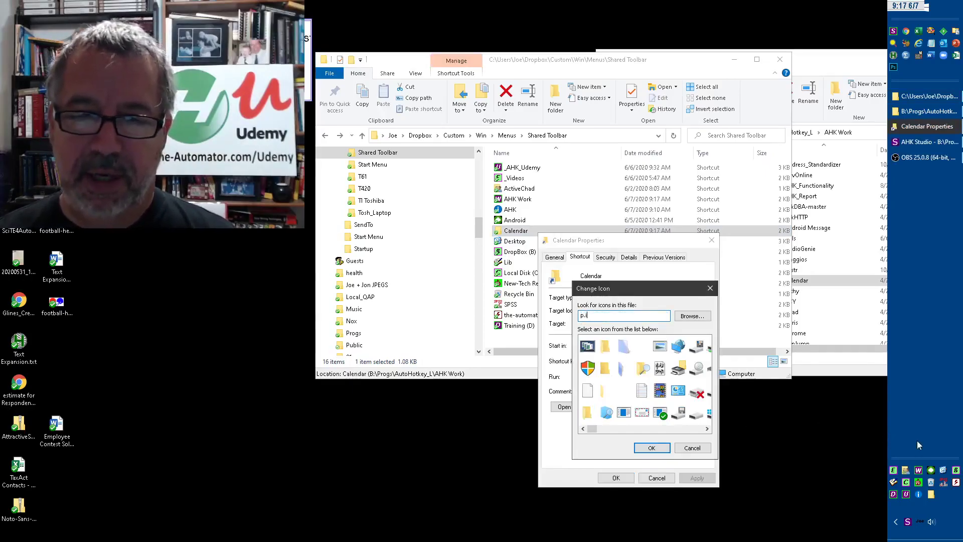
pyautogui.write('ic')
pyautogui.press('Tab')
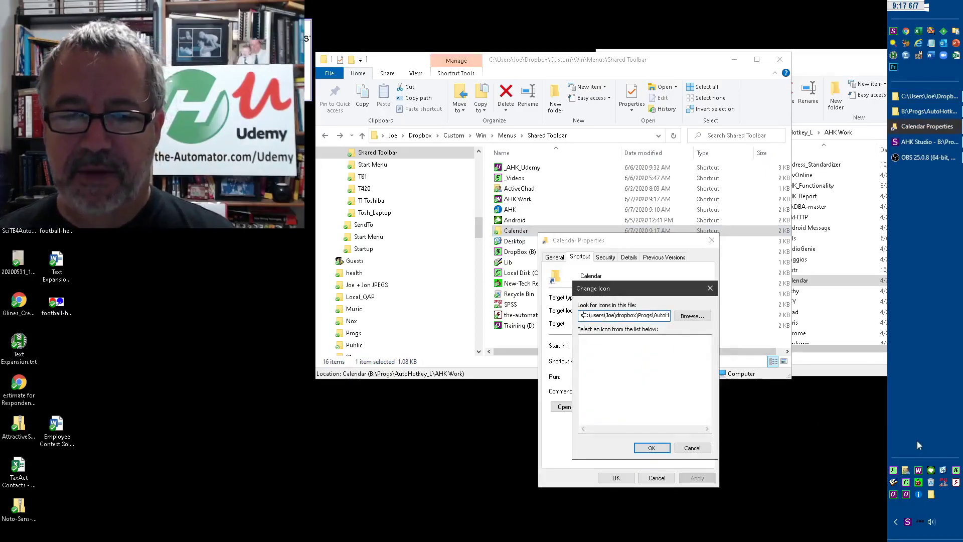
pyautogui.press('Return')
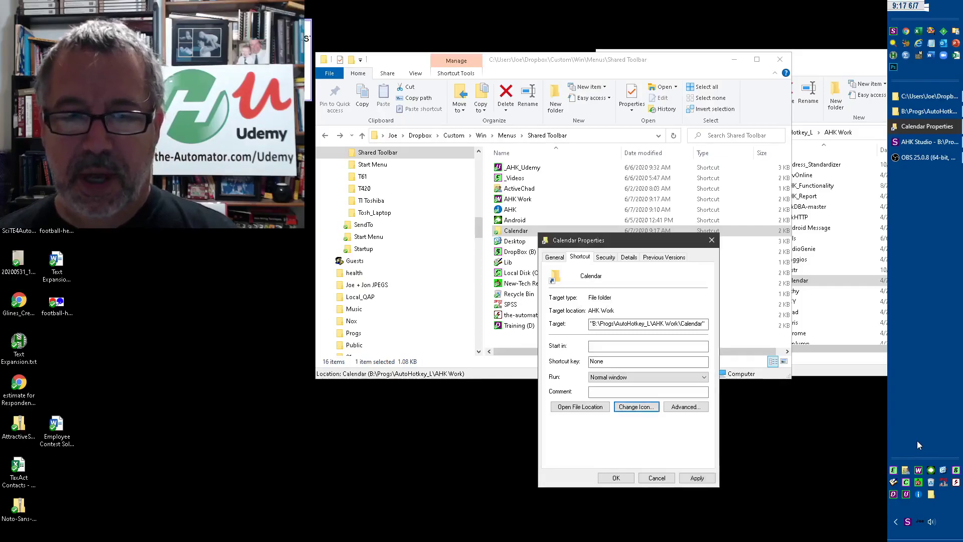
pyautogui.click(635, 408)
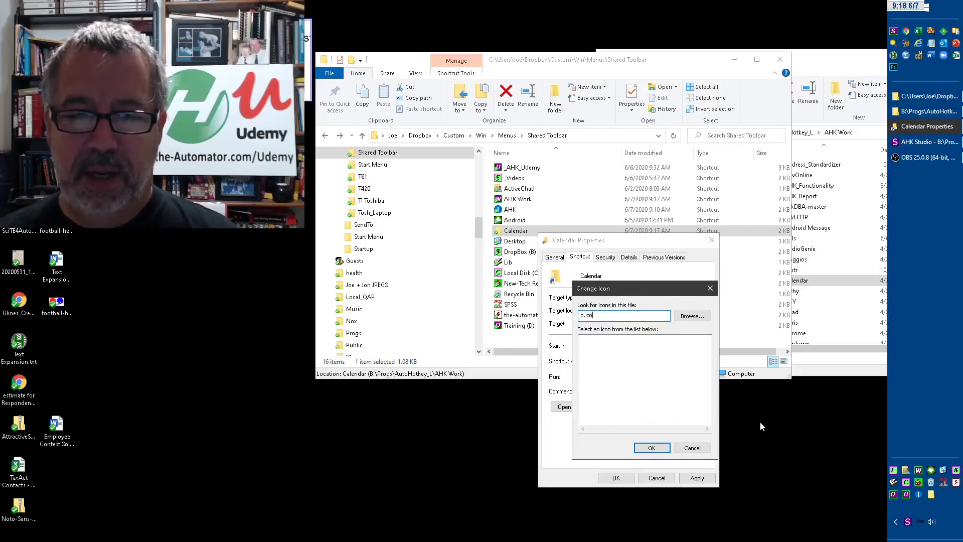
pyautogui.press('Escape')
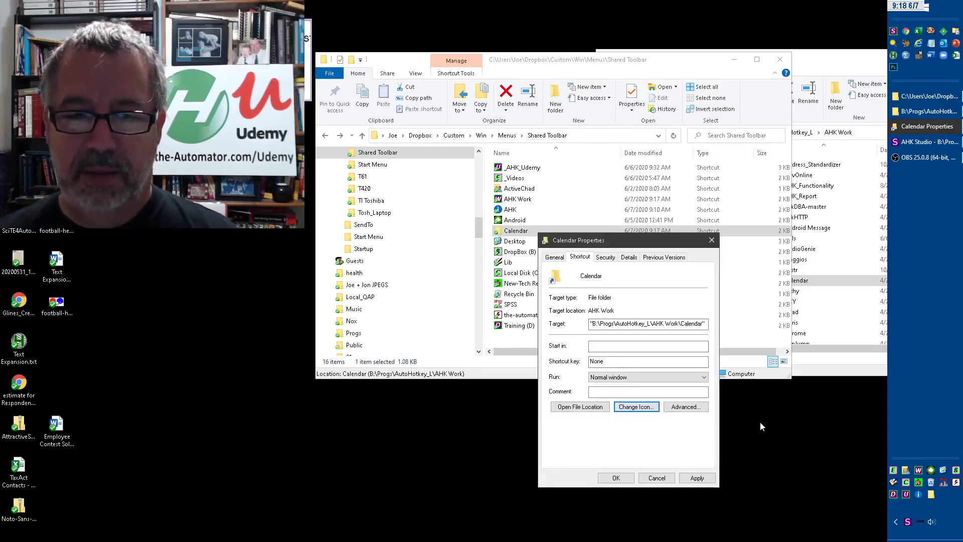
pyautogui.click(646, 410)
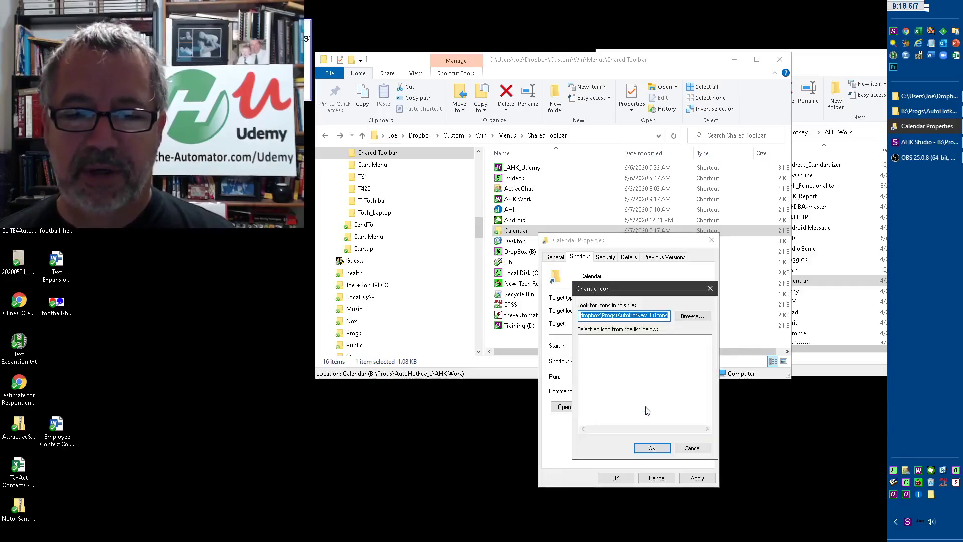
# Step: Browse to the Icons folder under AutoHotkey_L in the icon file browser
pyautogui.click(686, 319)
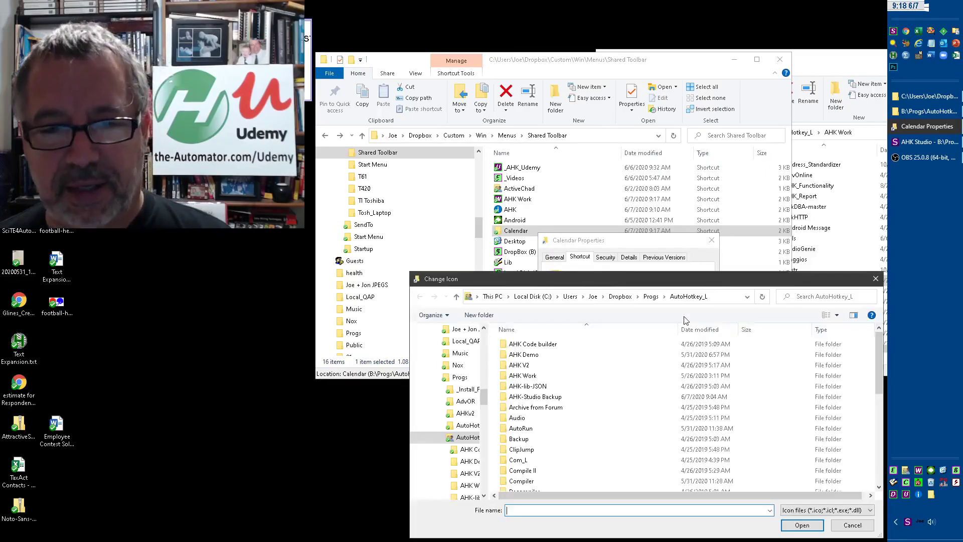
pyautogui.moveTo(680, 221); pyautogui.dragTo(622, 175)
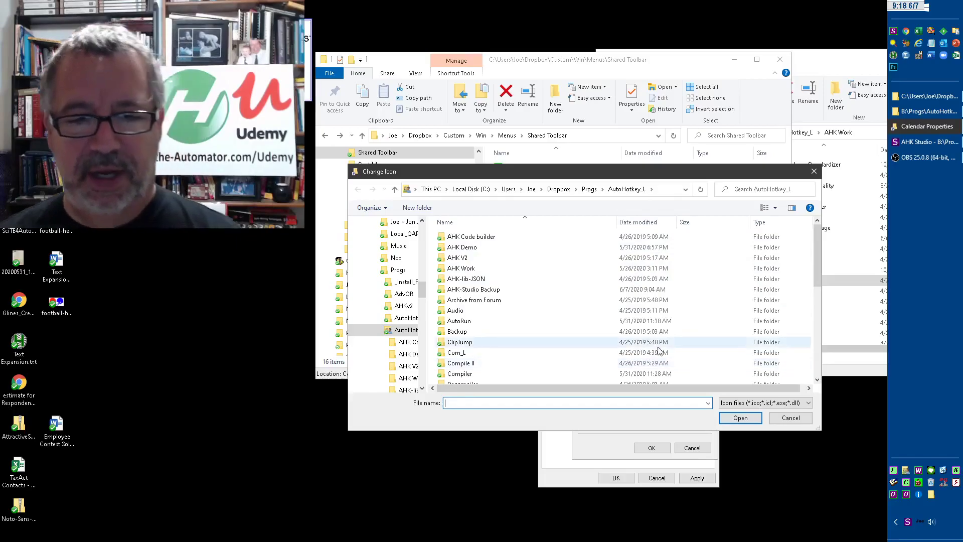
pyautogui.write('icons')
pyautogui.press('Return')
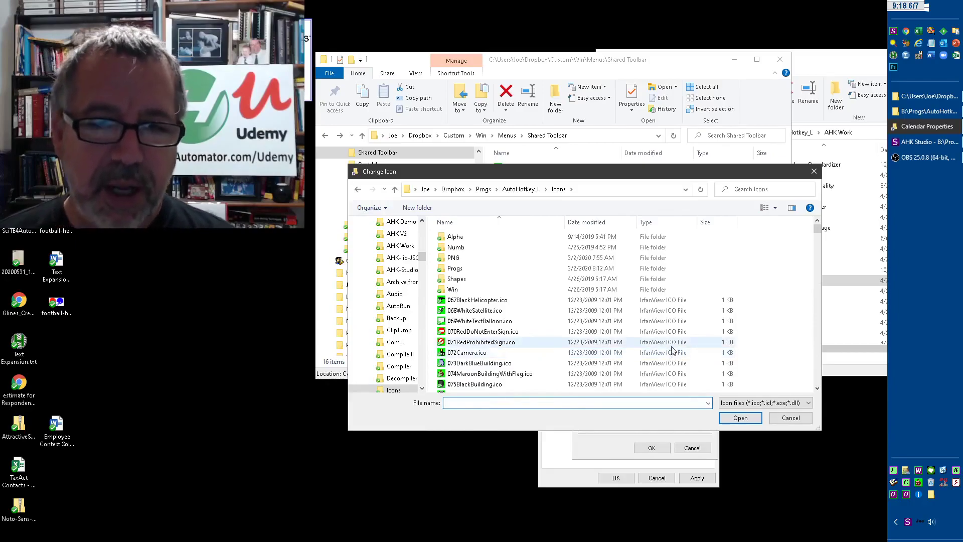
# Step: Choose CALENDAR.ico as the Calendar shortcut's icon and apply it
pyautogui.scroll(-11, 672, 354)
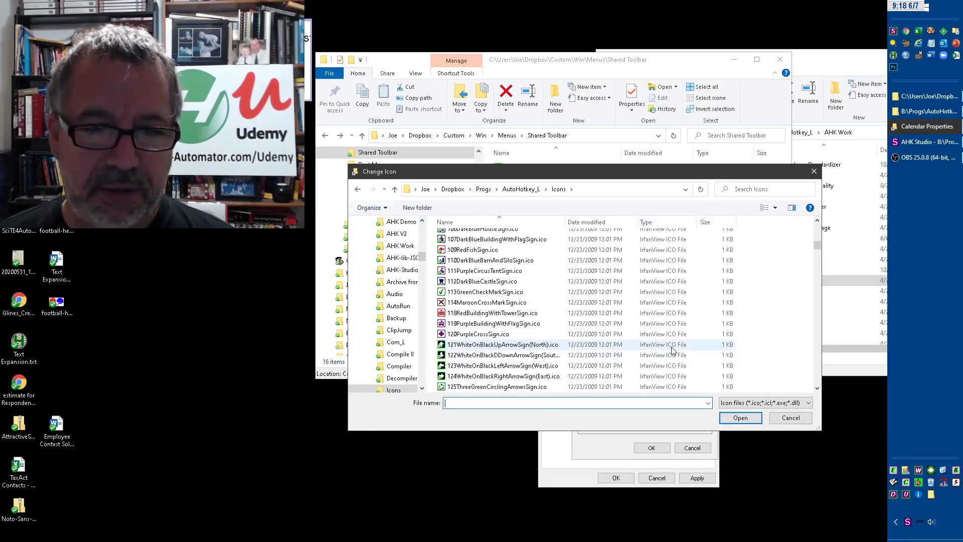
pyautogui.scroll(-1, 670, 346)
pyautogui.click(613, 339)
pyautogui.press('c')
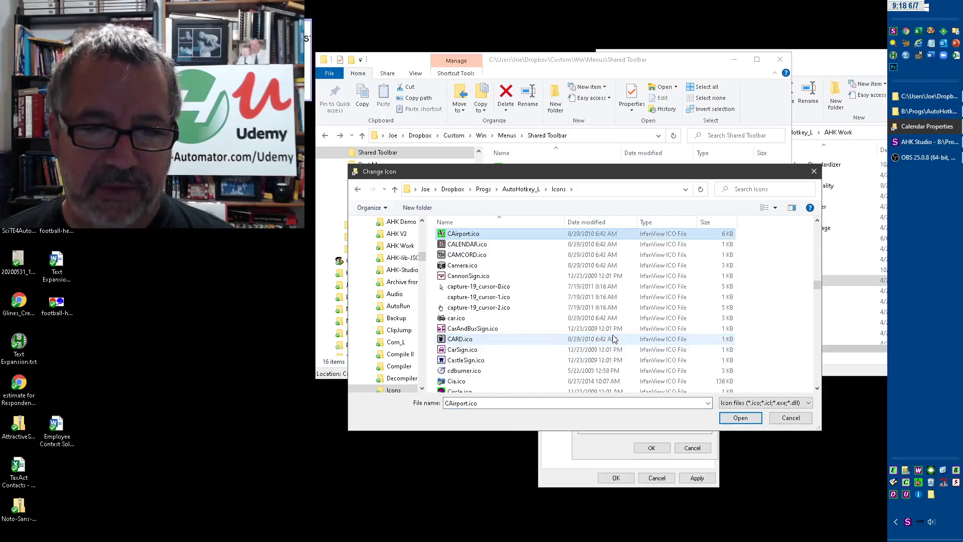
pyautogui.press('Down')
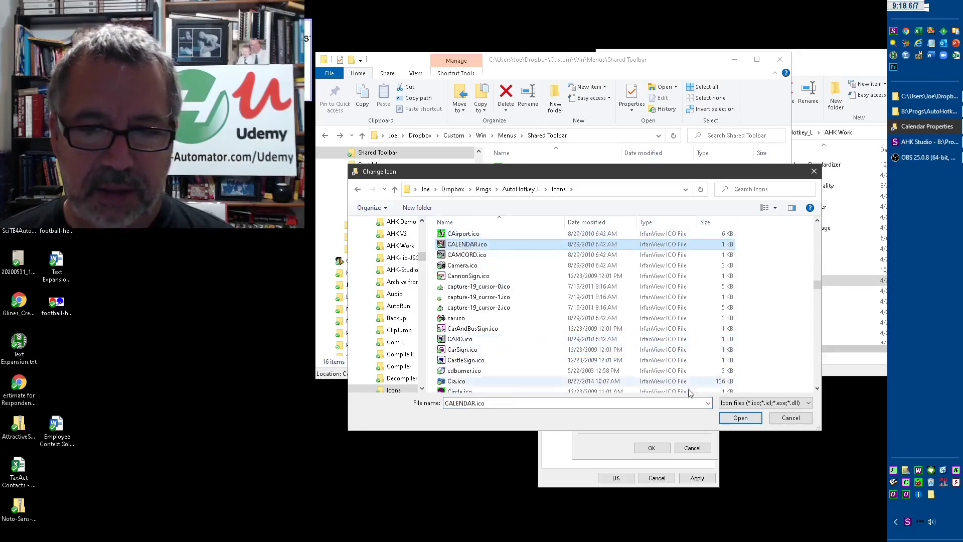
pyautogui.click(730, 419)
pyautogui.click(658, 449)
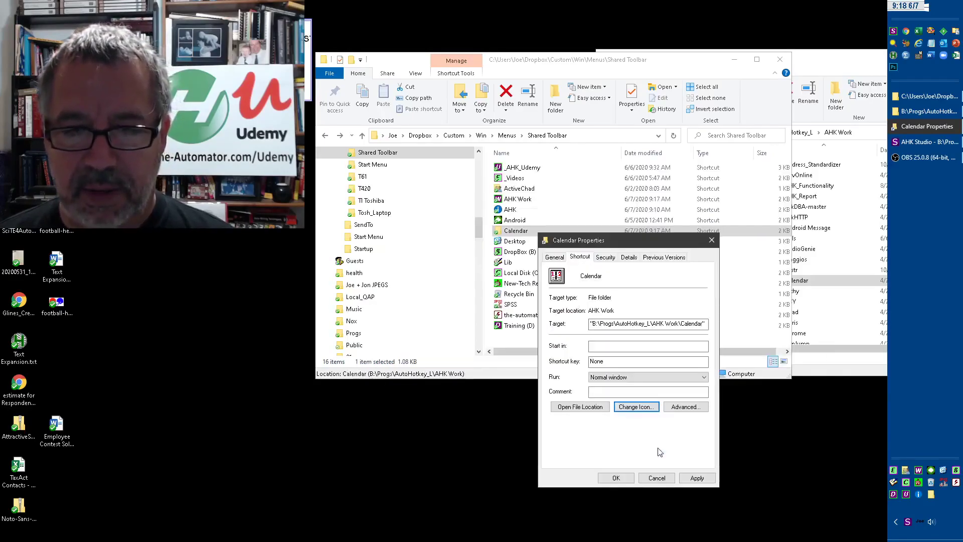
pyautogui.click(695, 477)
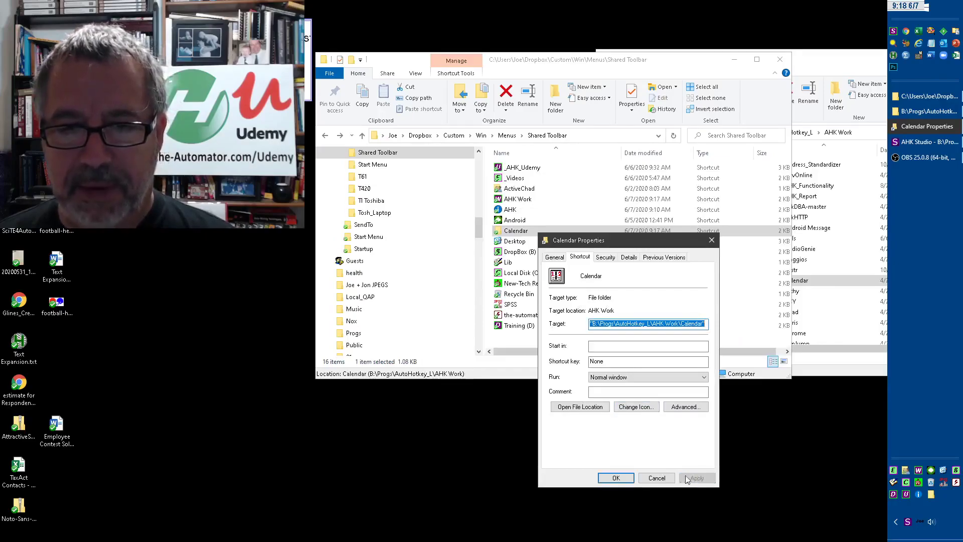
# Step: Confirm the shortcut properties with OK and open the Calendar folder from its toolbar shortcut
pyautogui.click(619, 477)
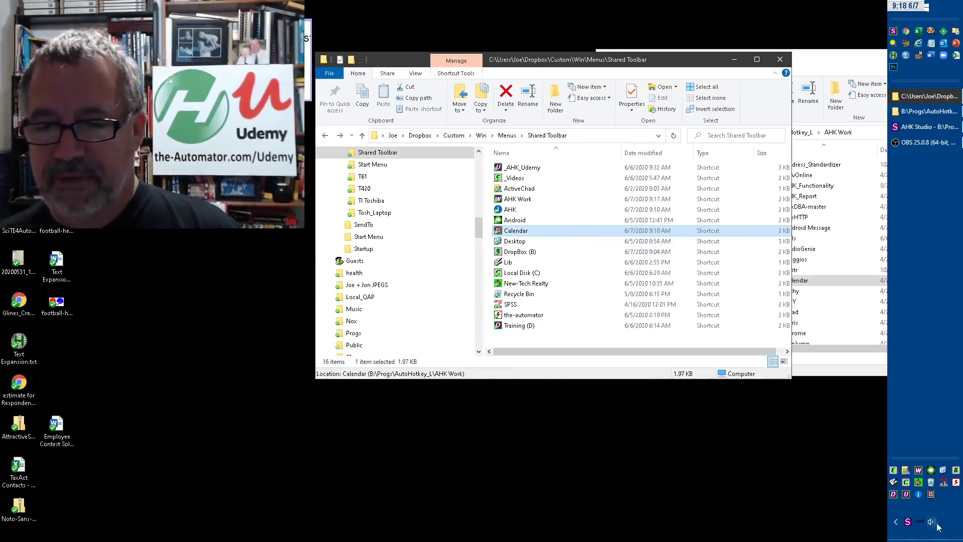
pyautogui.click(931, 494)
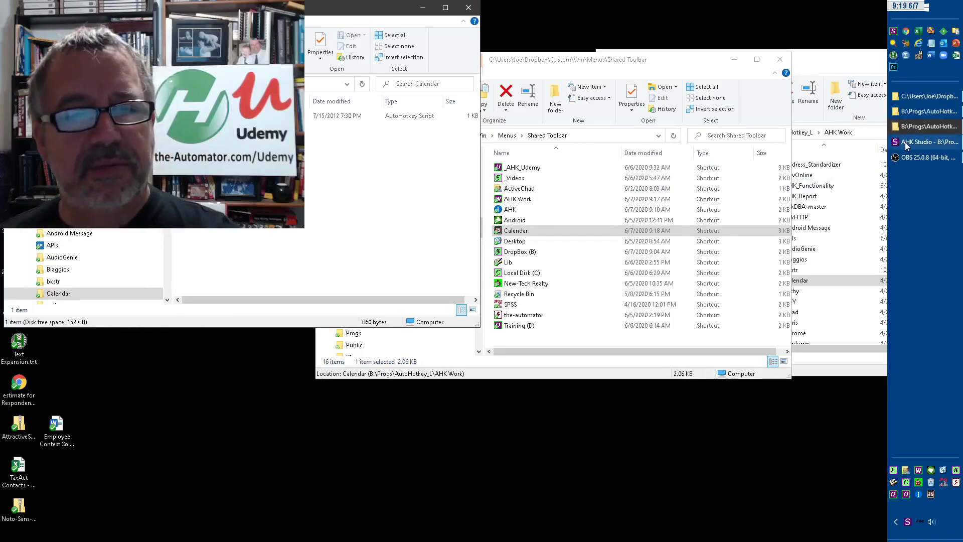
# Step: Open the Calendar folder's Customize > Change Icon dialog and paste the AutoHotkey folder path
pyautogui.rightClick(76, 297)
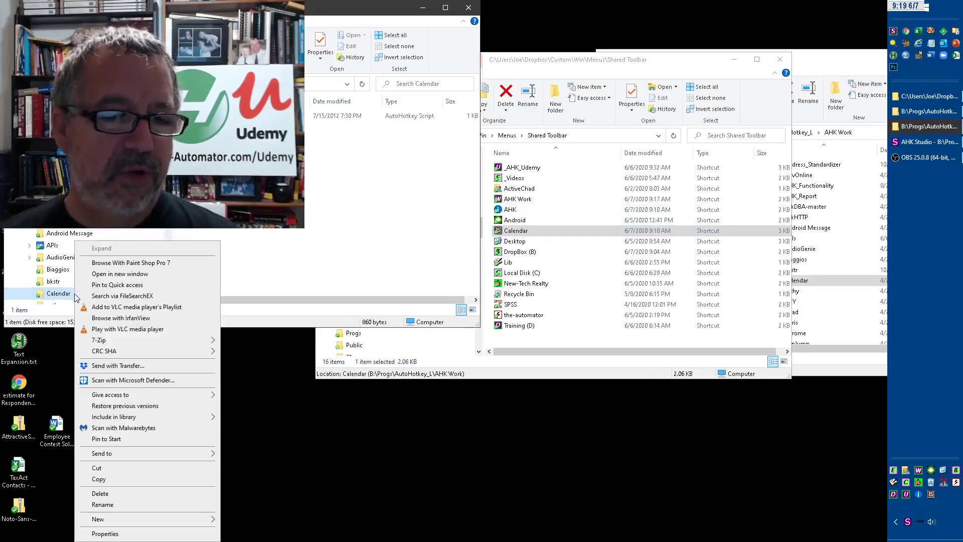
pyautogui.click(151, 534)
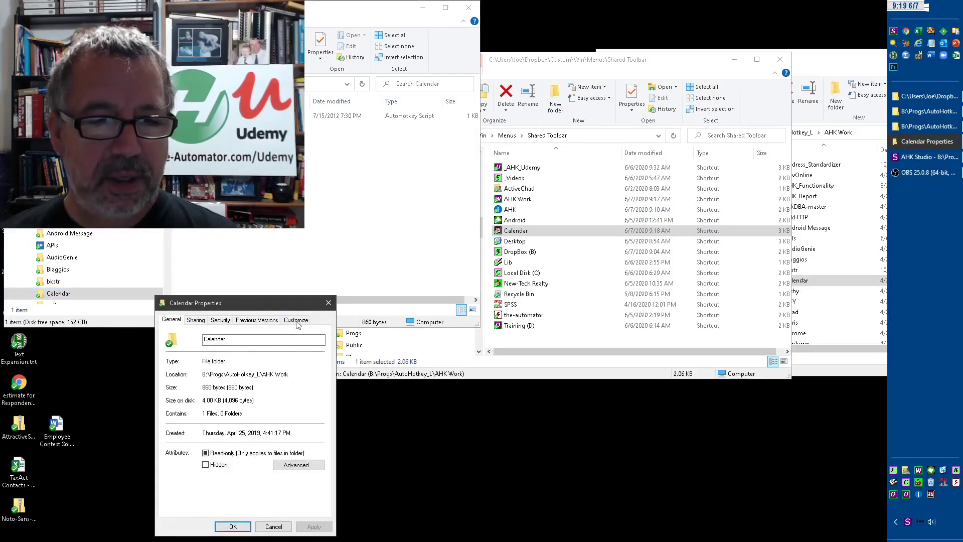
pyautogui.click(300, 321)
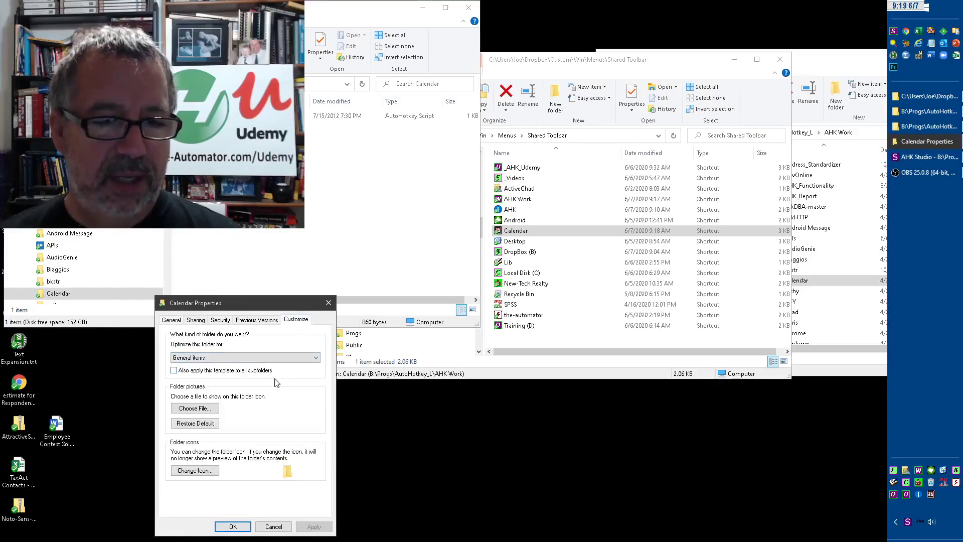
pyautogui.click(195, 470)
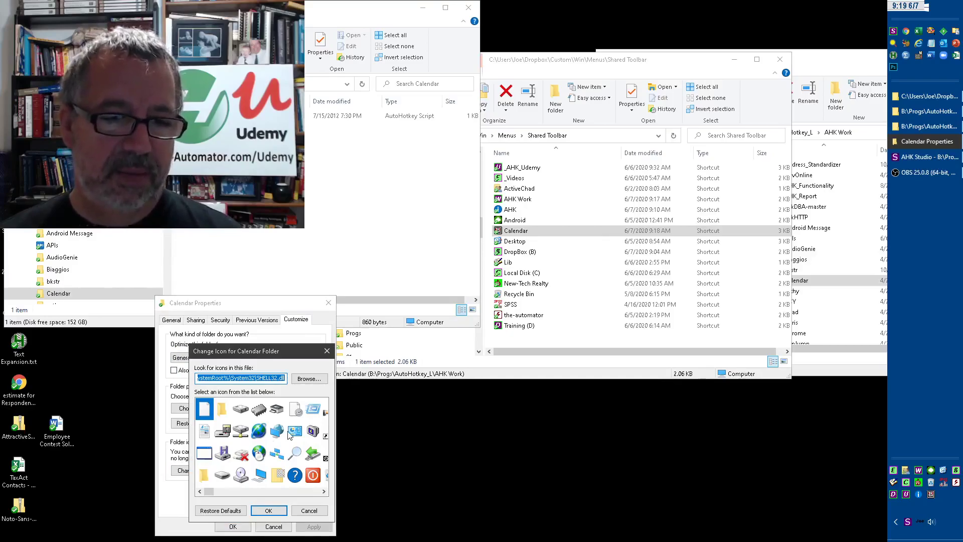
pyautogui.hotkey('ctrl', 'v')
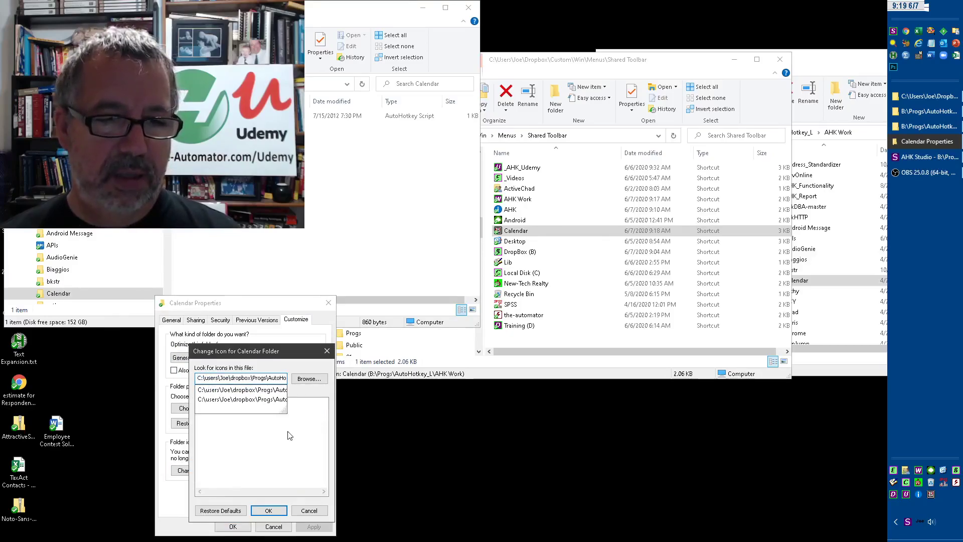
# Step: Set CALENDAR.ico from the Icons folder as the folder's icon and apply it
pyautogui.click(309, 378)
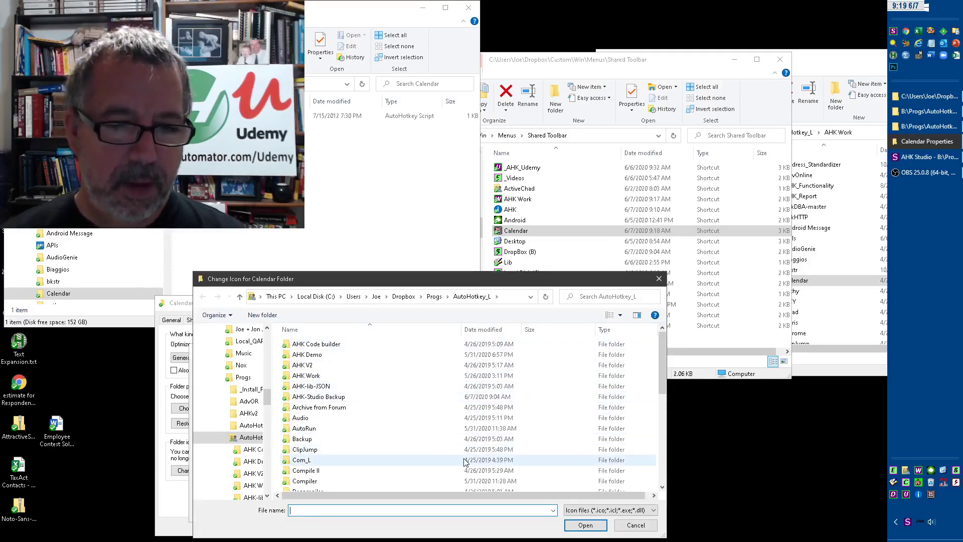
pyautogui.scroll(-2, 449, 463)
pyautogui.doubleClick(423, 442)
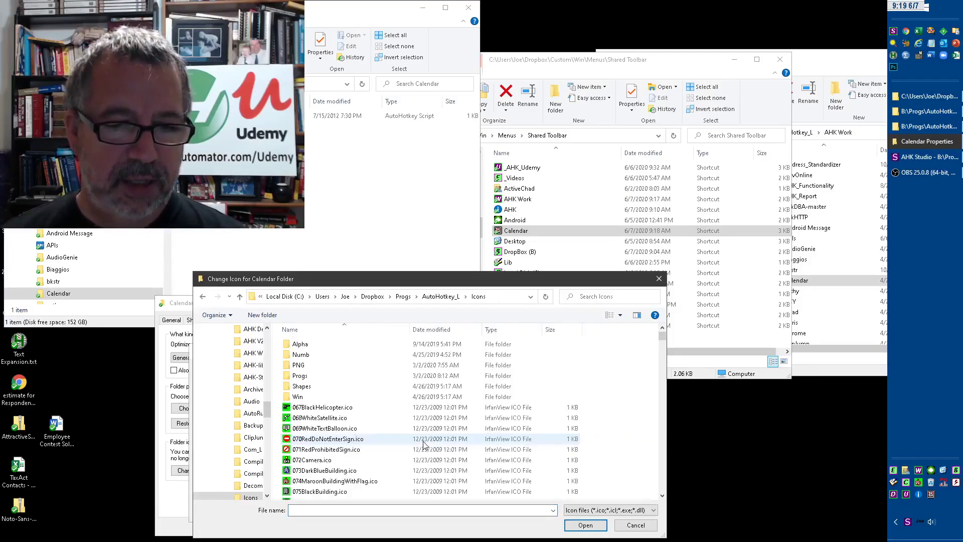
pyautogui.write('ca')
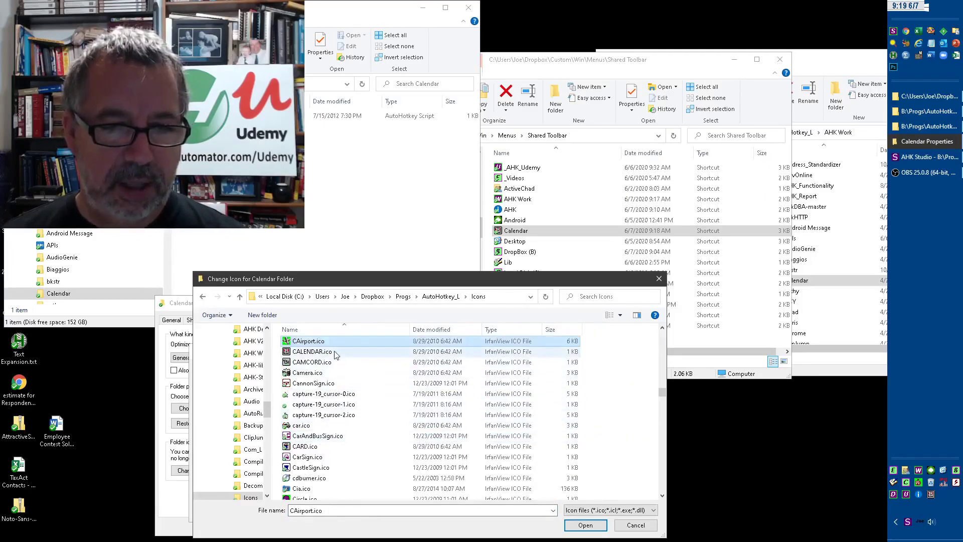
pyautogui.click(335, 352)
pyautogui.click(585, 525)
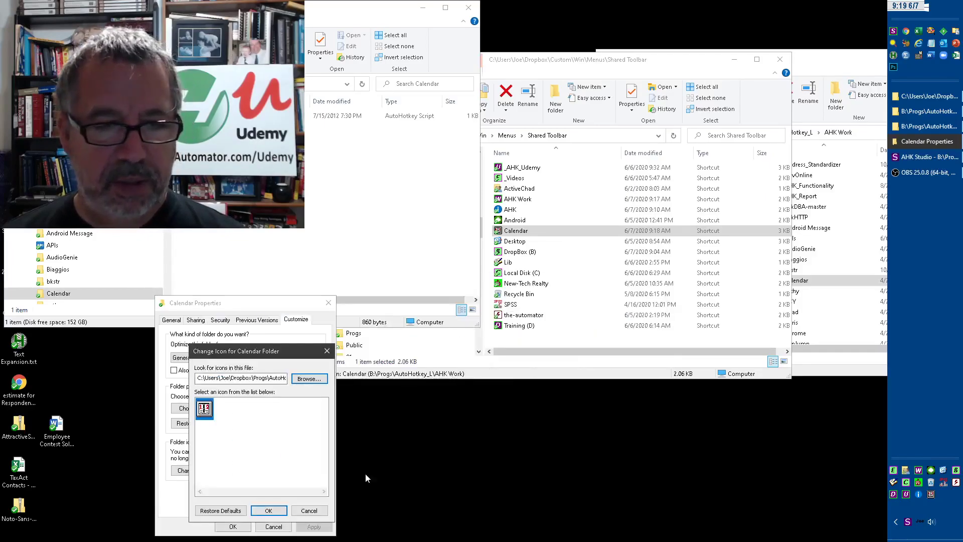
pyautogui.click(269, 510)
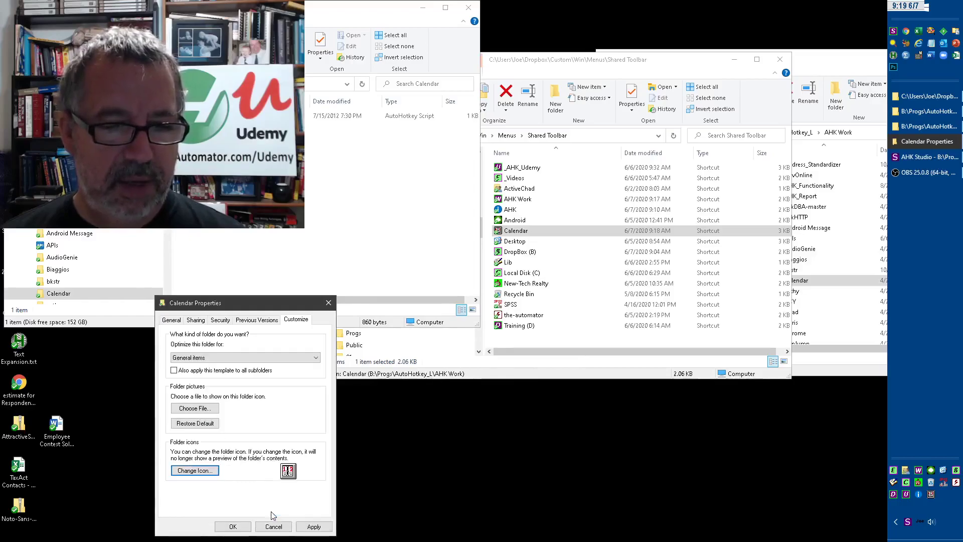
pyautogui.click(313, 527)
pyautogui.click(232, 526)
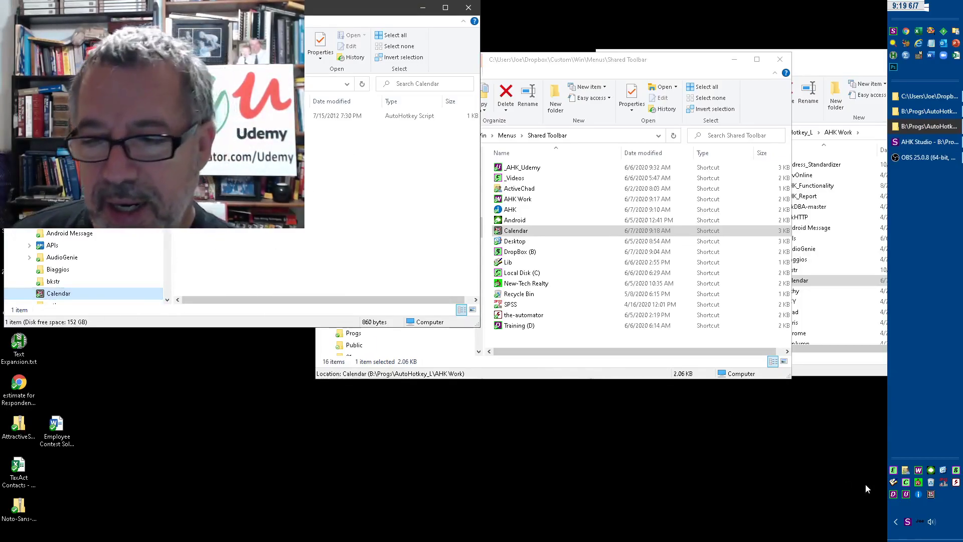
pyautogui.click(931, 494)
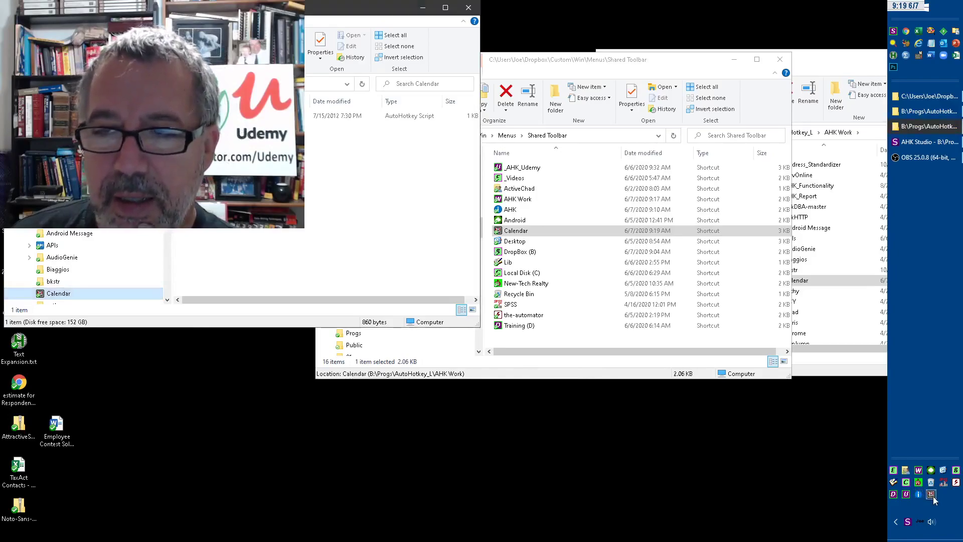
# Step: Close the Calendar window, reopen it from the toolbar, check the taskbar menu, then close it again
pyautogui.click(469, 8)
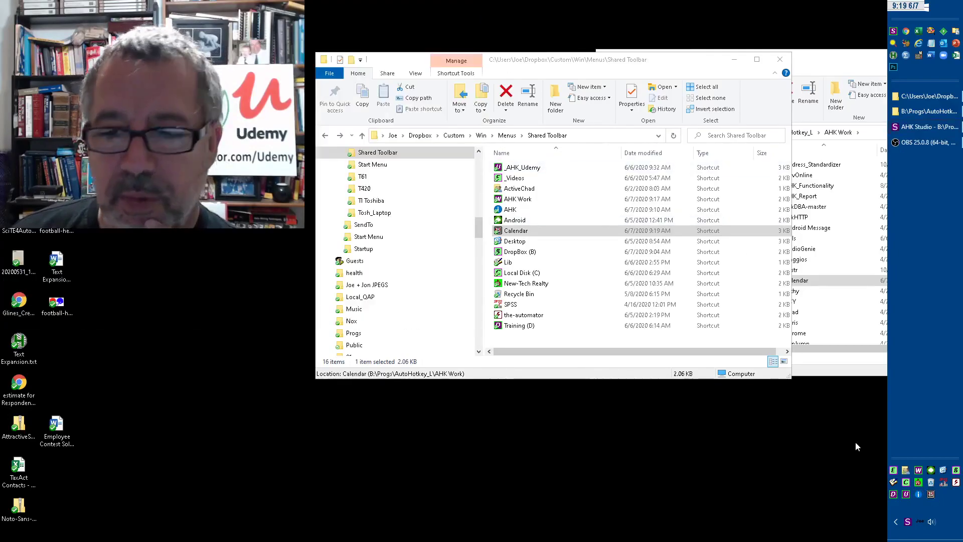
pyautogui.click(932, 494)
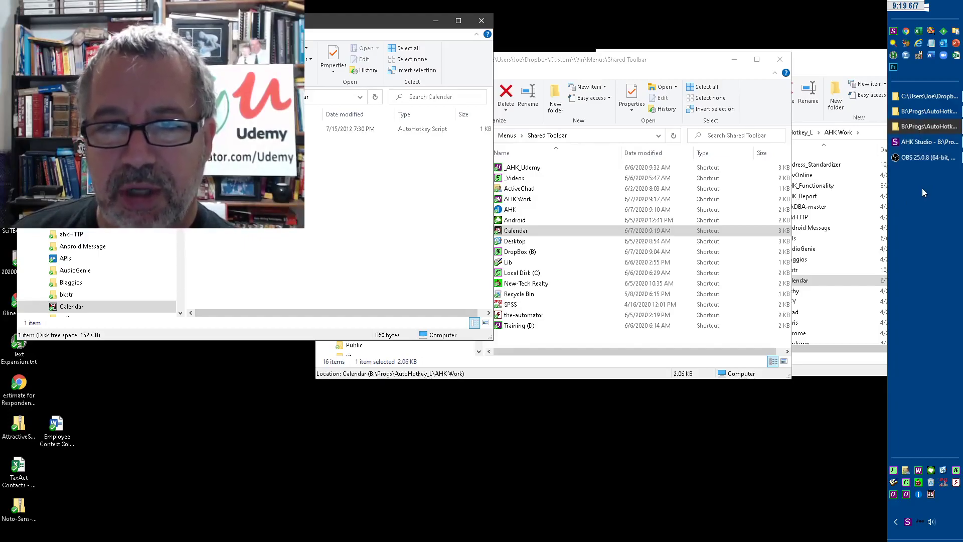
pyautogui.rightClick(922, 192)
pyautogui.click(915, 177)
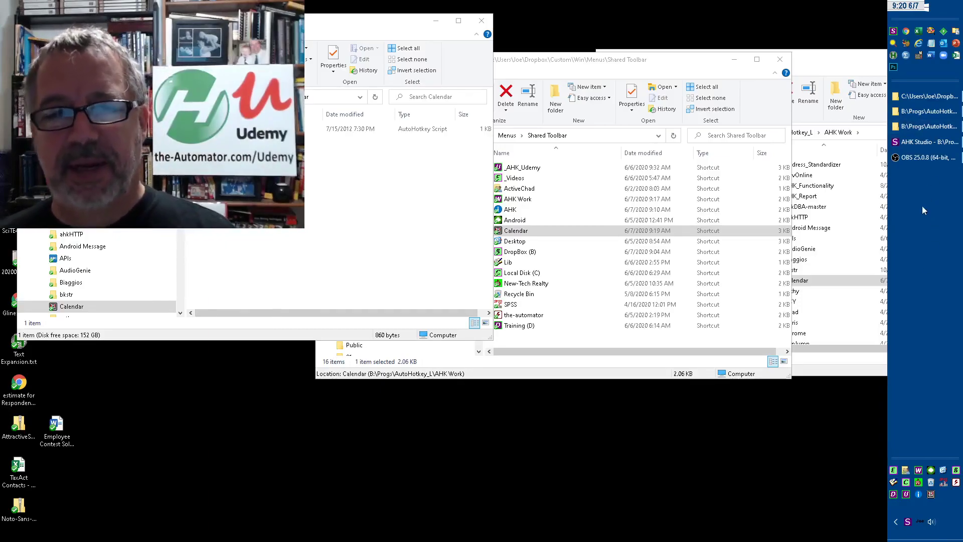
pyautogui.click(481, 21)
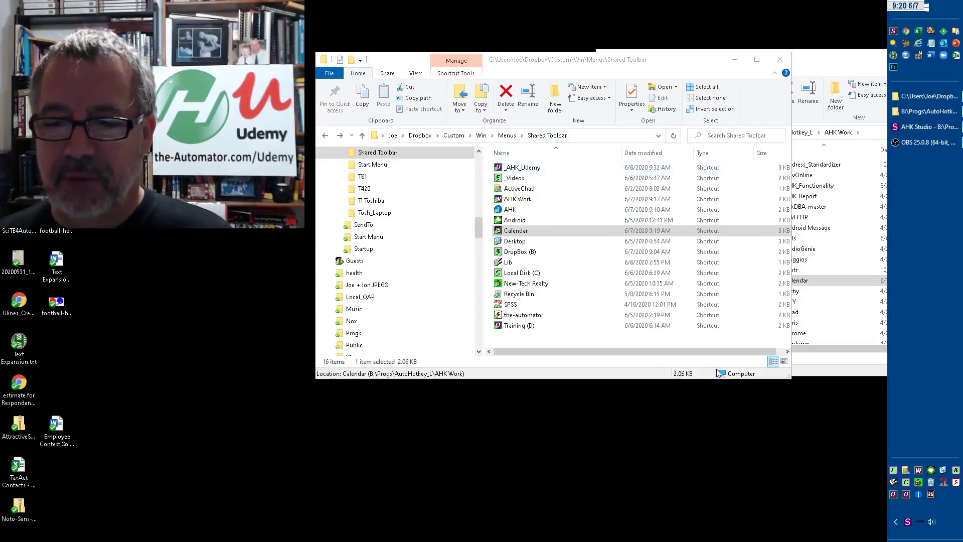
# Step: Cancel closing the Shared Toolbar from the taskbar, then show the folder's full path as text
pyautogui.rightClick(943, 505)
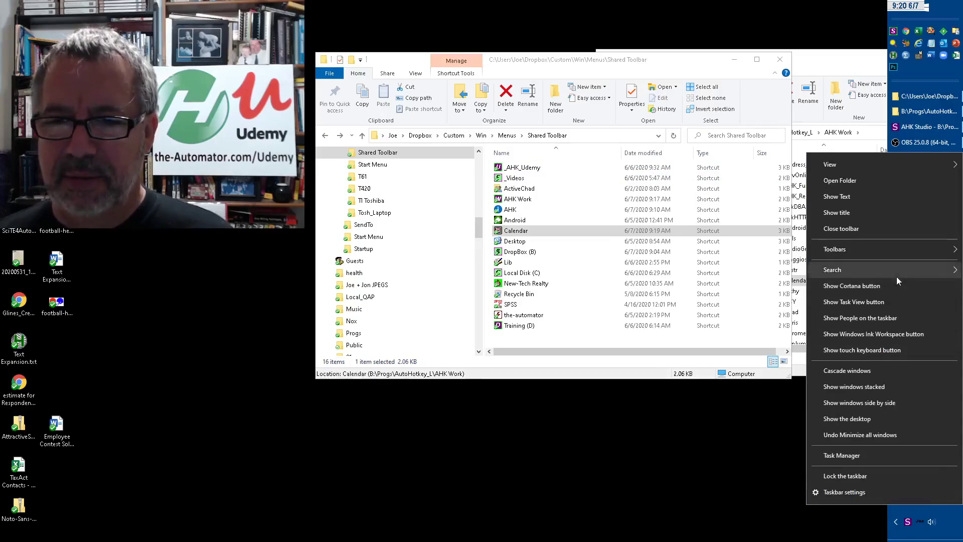
pyautogui.click(891, 231)
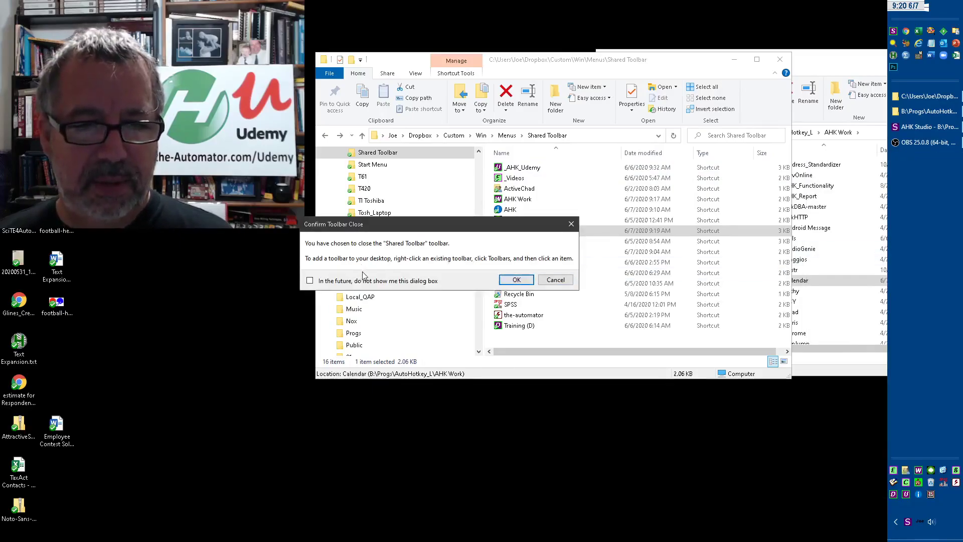
pyautogui.click(555, 279)
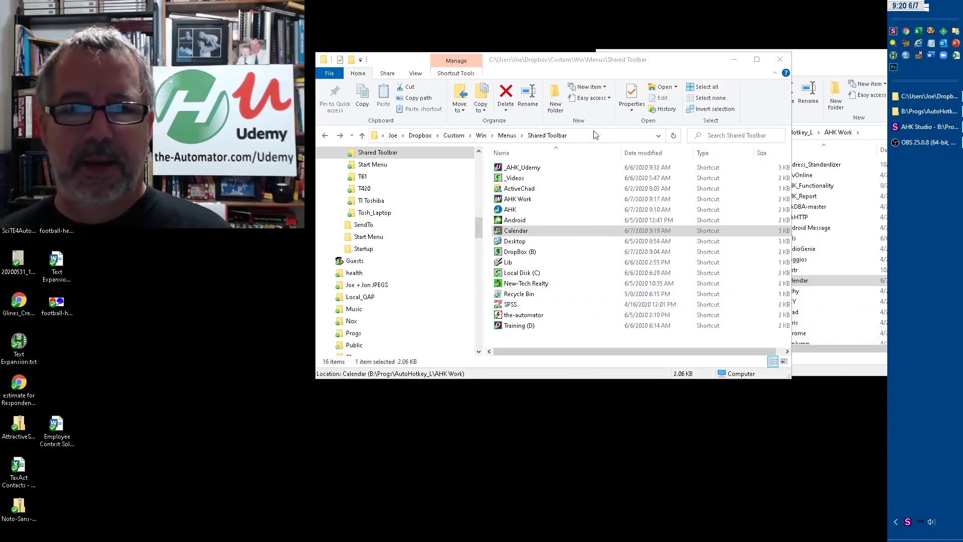
pyautogui.click(599, 139)
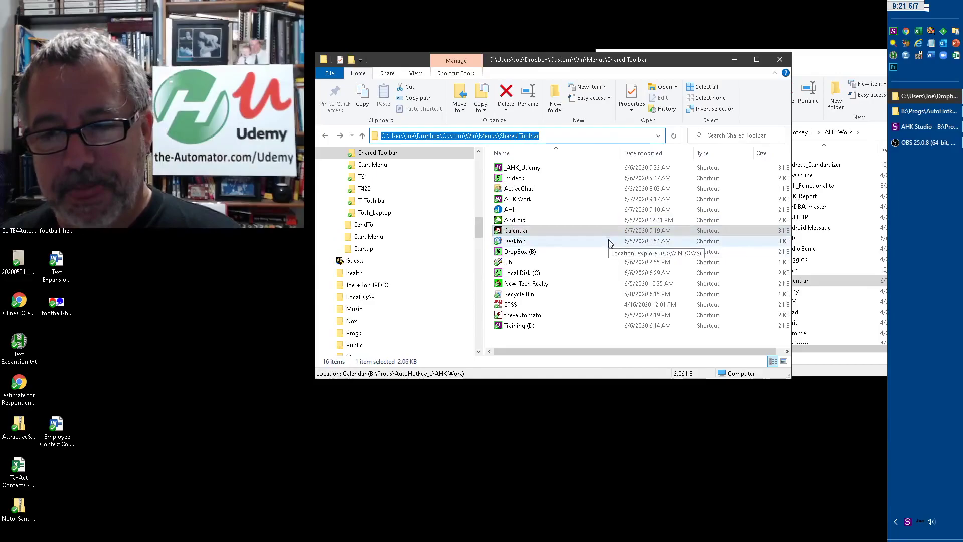
# Step: Create a new taskbar toolbar from the pasted Shared Toolbar folder path and expand it
pyautogui.click(563, 136)
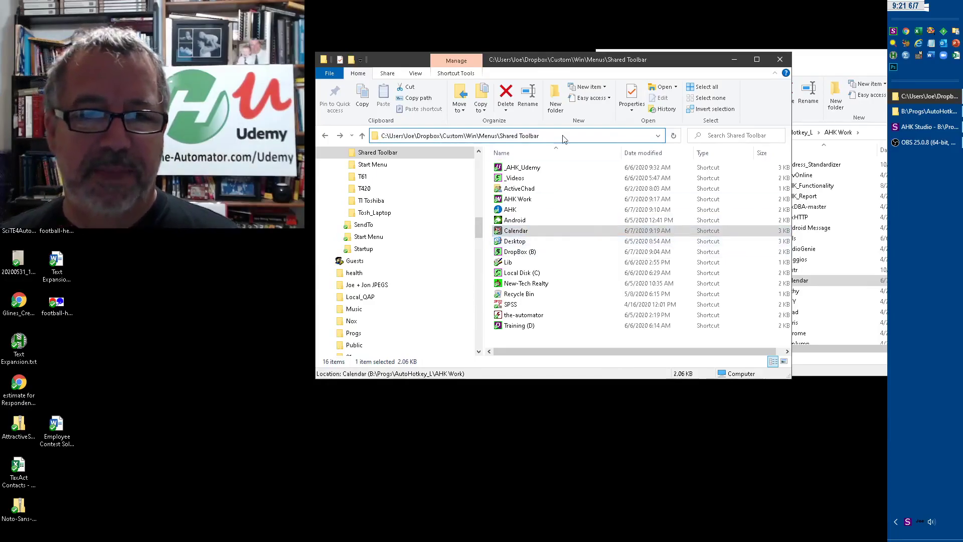
pyautogui.click(563, 136)
pyautogui.hotkey('ctrl', 'c')
pyautogui.rightClick(928, 219)
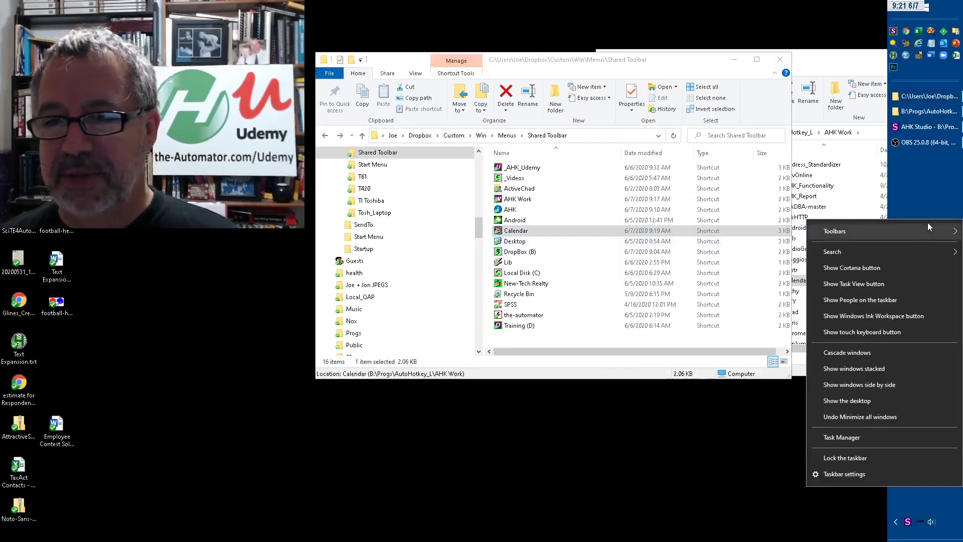
pyautogui.moveTo(918, 230)
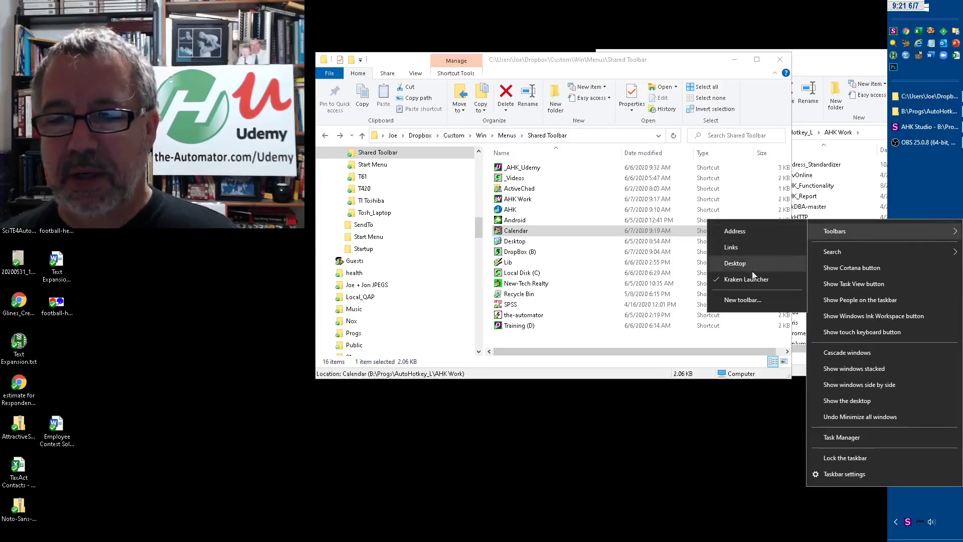
pyautogui.click(756, 302)
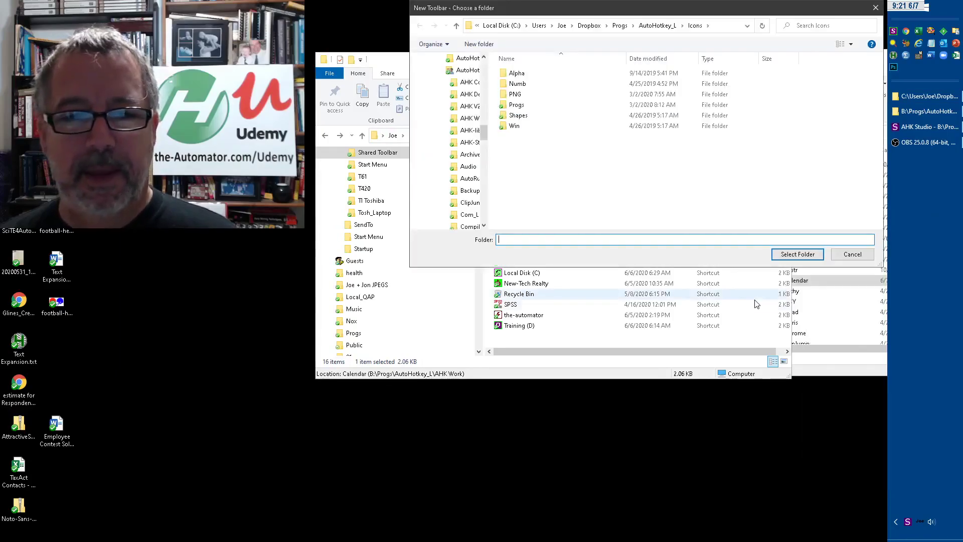
pyautogui.hotkey('ctrl', 'v')
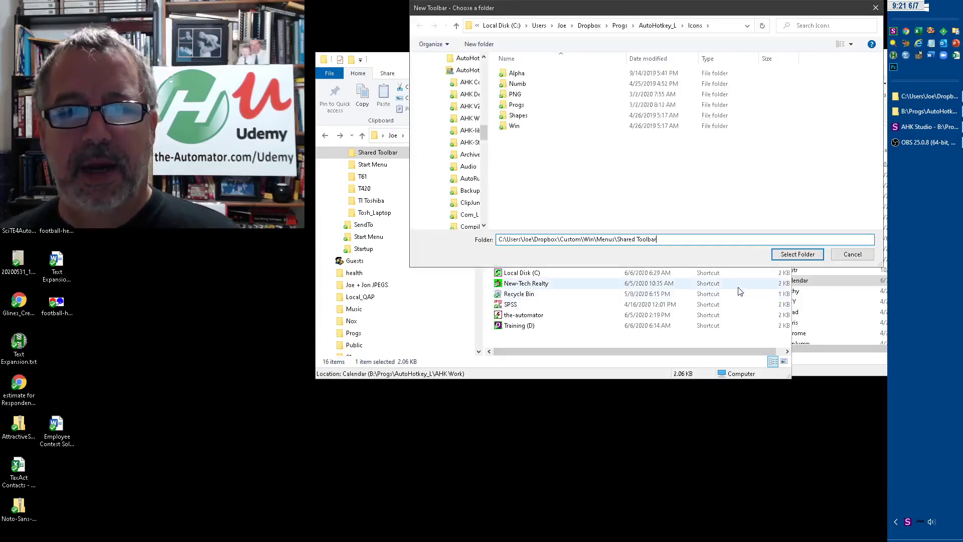
pyautogui.click(789, 257)
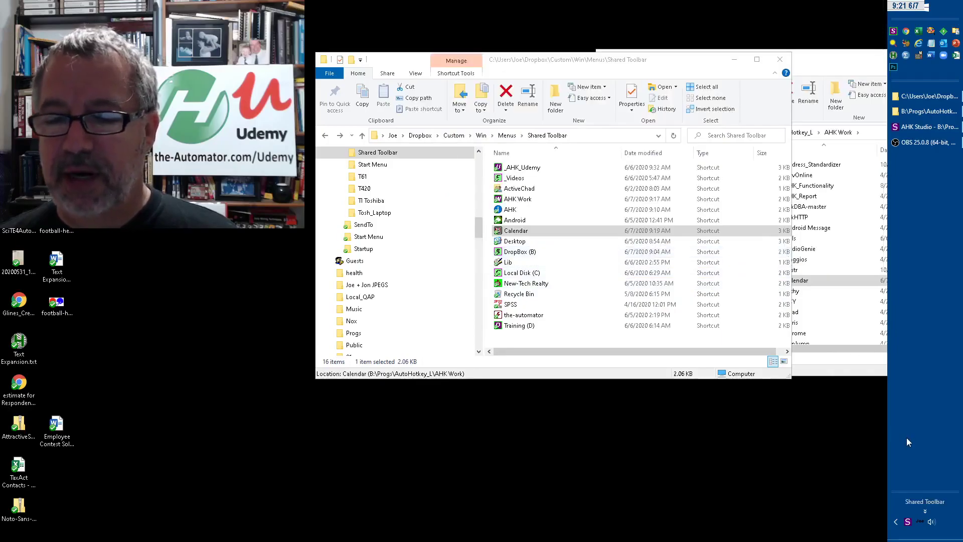
pyautogui.moveTo(929, 489); pyautogui.dragTo(922, 293)
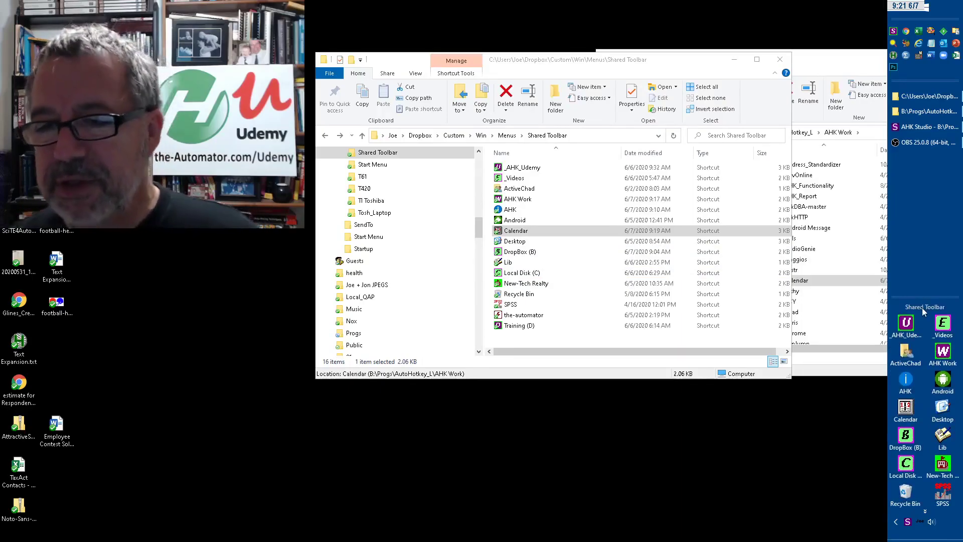
# Step: Turn off the toolbar's Show title and Show Text and switch its view to Small Icons
pyautogui.rightClick(921, 305)
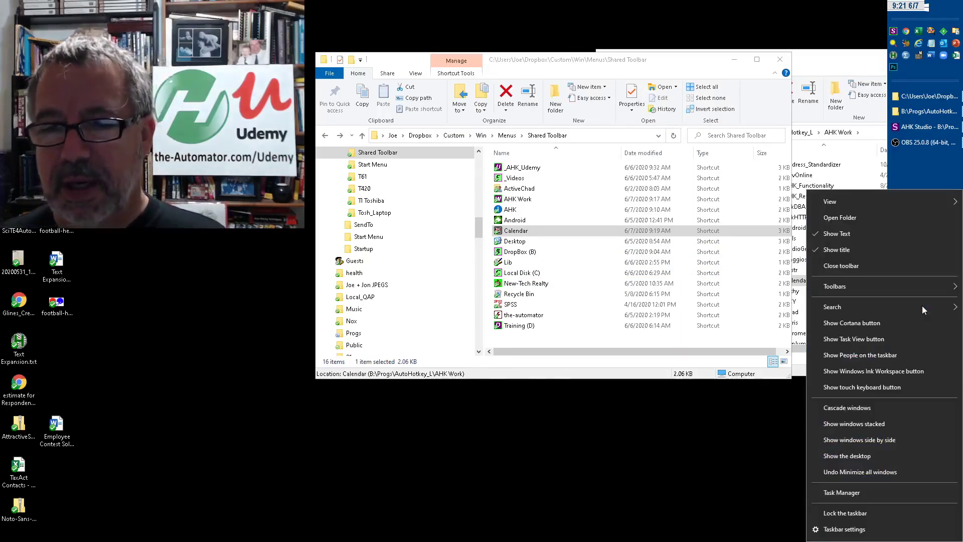
pyautogui.click(859, 248)
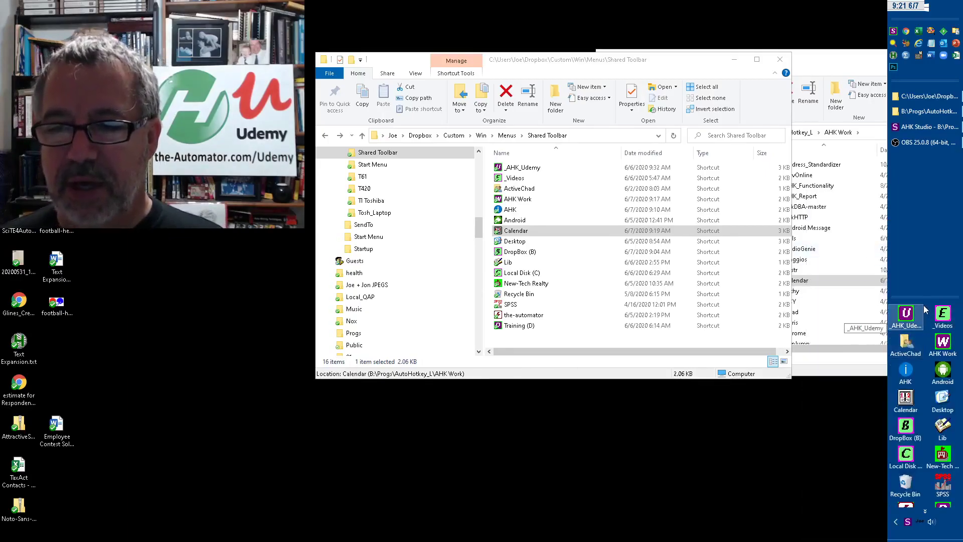
pyautogui.rightClick(926, 303)
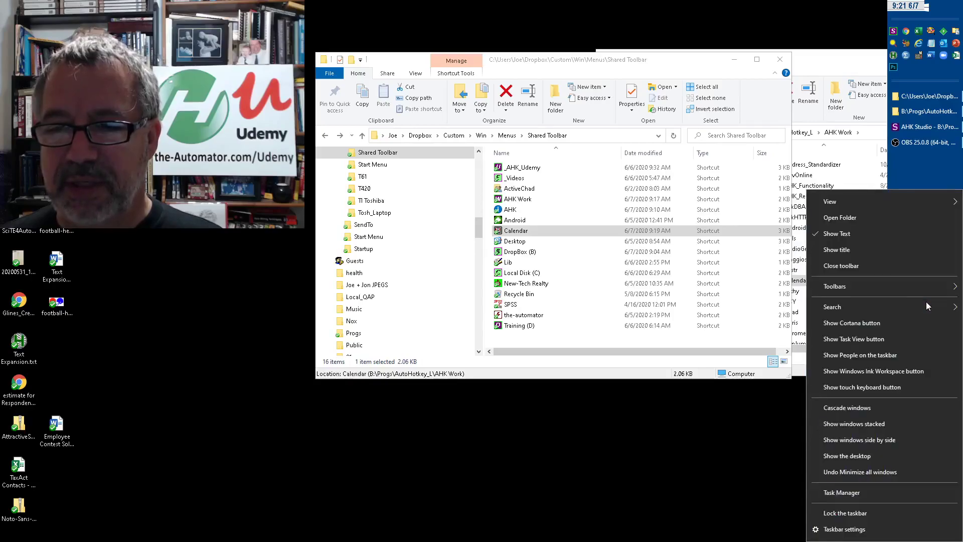
pyautogui.click(839, 237)
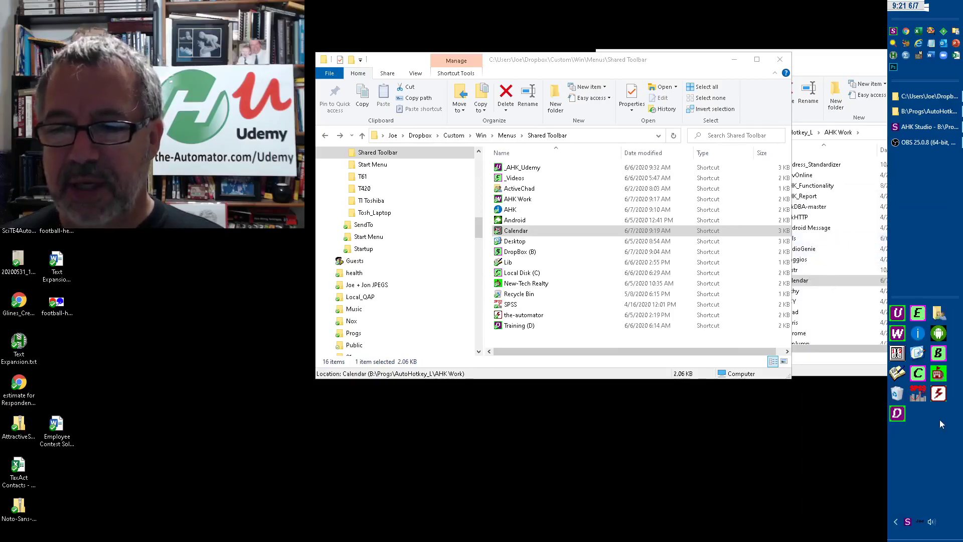
pyautogui.rightClick(932, 432)
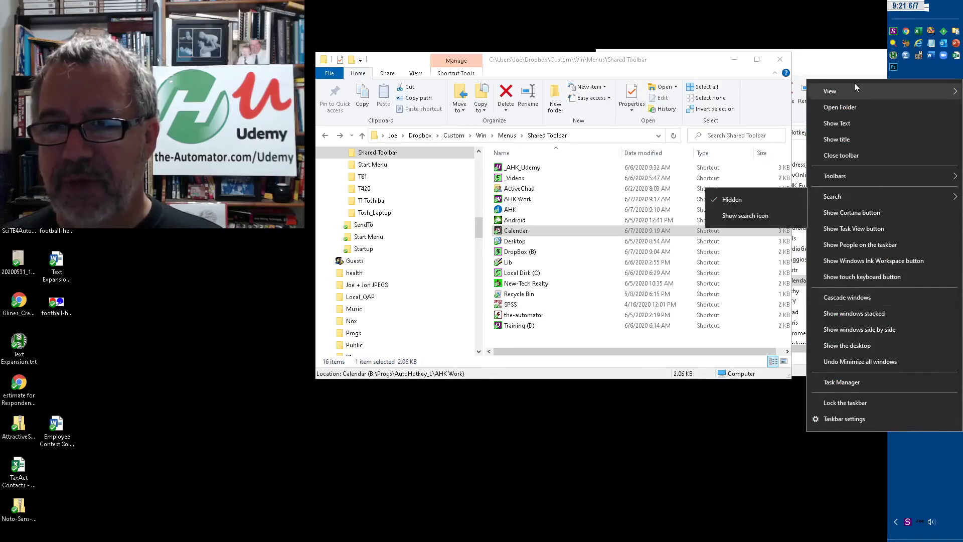
pyautogui.moveTo(856, 91)
pyautogui.click(771, 105)
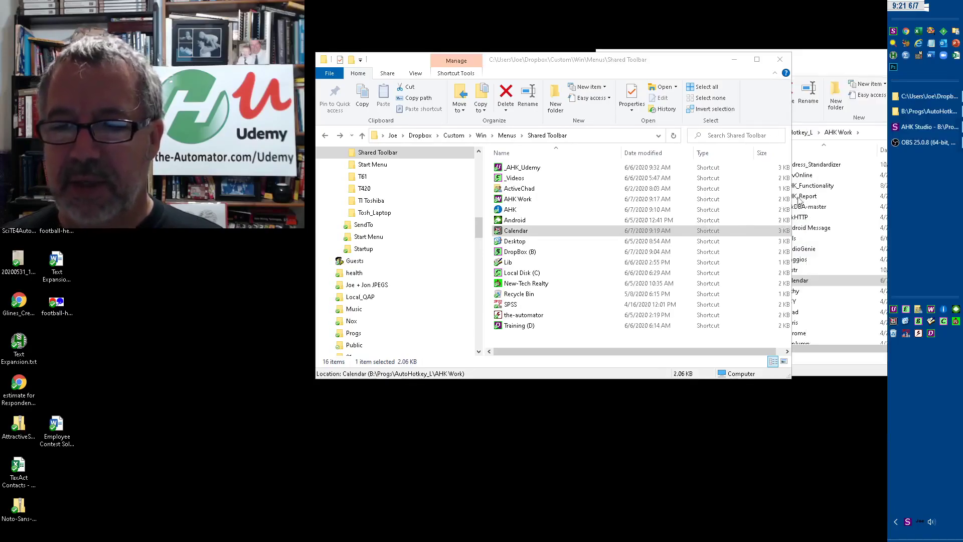
# Step: Drag the small-icon toolbar lower on the taskbar and open Calendar from its icon
pyautogui.moveTo(921, 300); pyautogui.dragTo(927, 460)
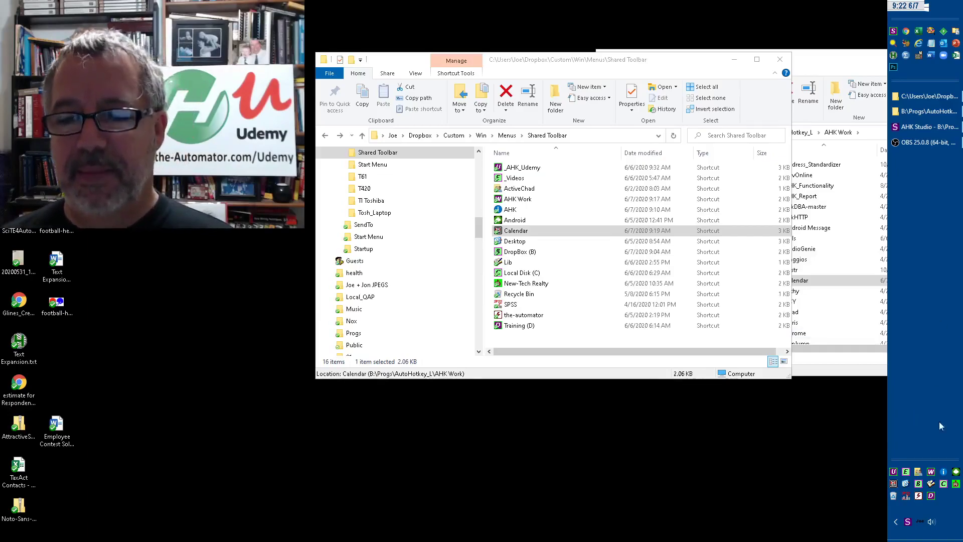
pyautogui.click(905, 497)
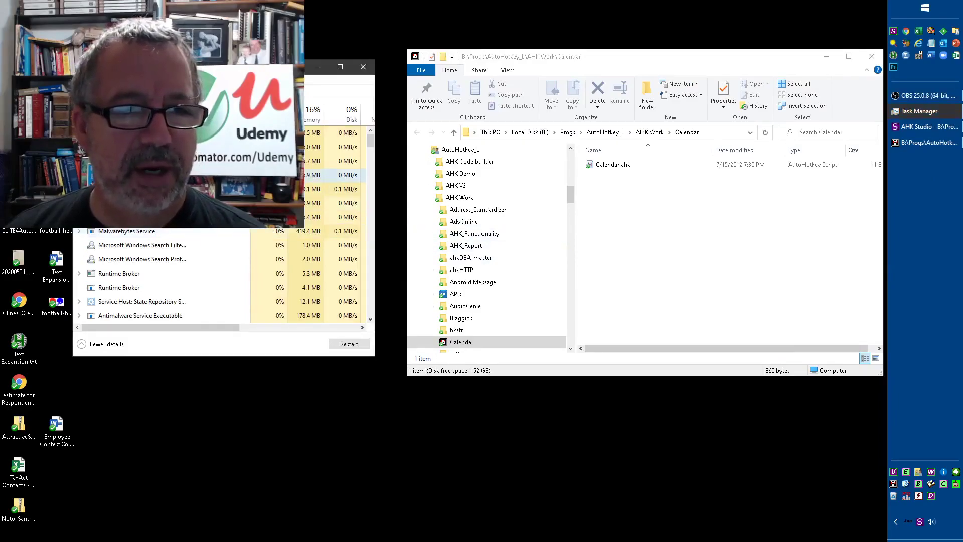
# Step: Restart Windows Explorer from Task Manager, then reopen and close the Calendar folder from the toolbar
pyautogui.rightClick(179, 175)
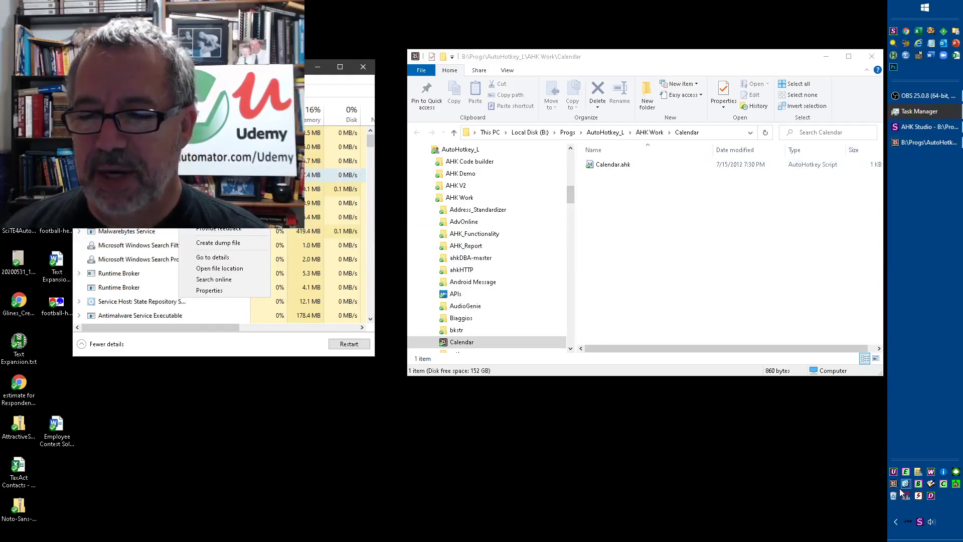
pyautogui.click(872, 57)
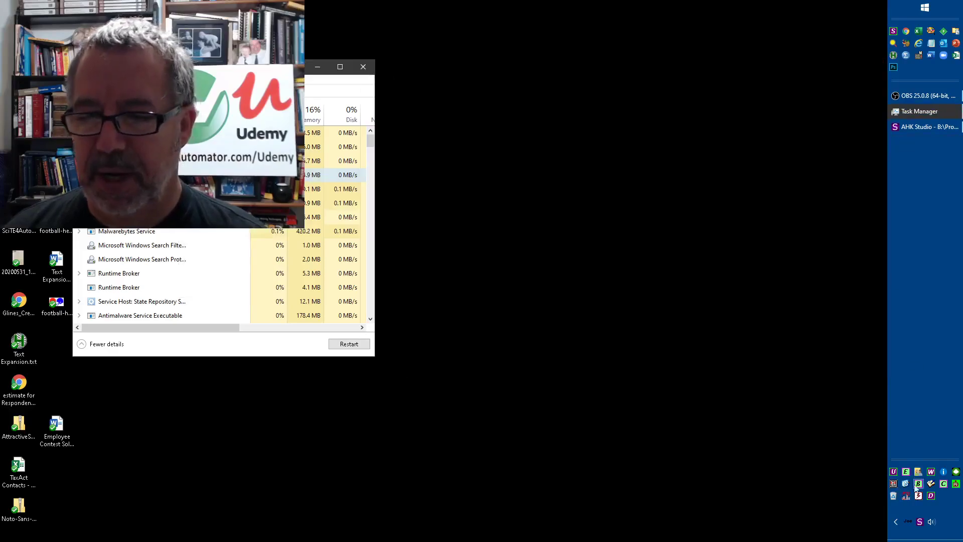
pyautogui.click(895, 485)
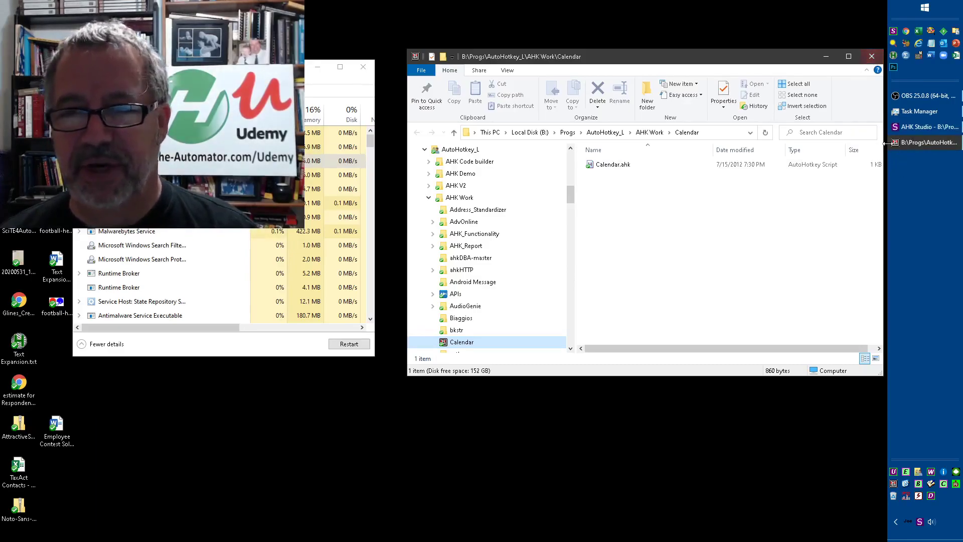
pyautogui.click(872, 56)
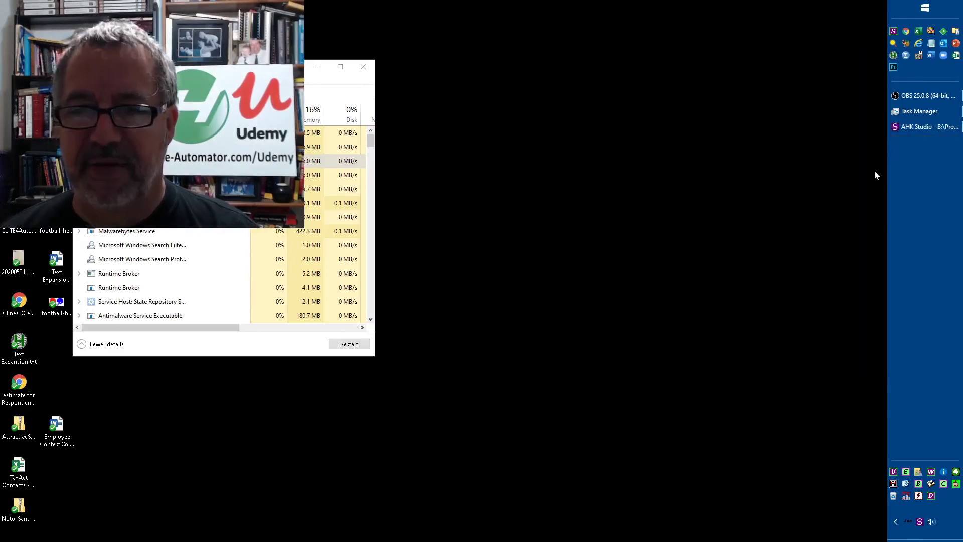
# Step: Close Task Manager, open the Calendar folder from the toolbar and select the APIs folder
pyautogui.click(363, 66)
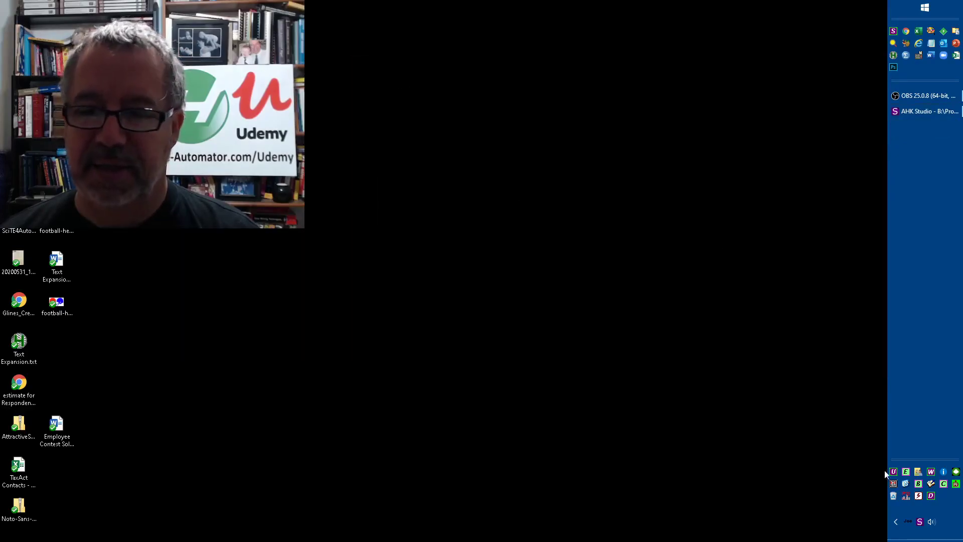
pyautogui.click(893, 482)
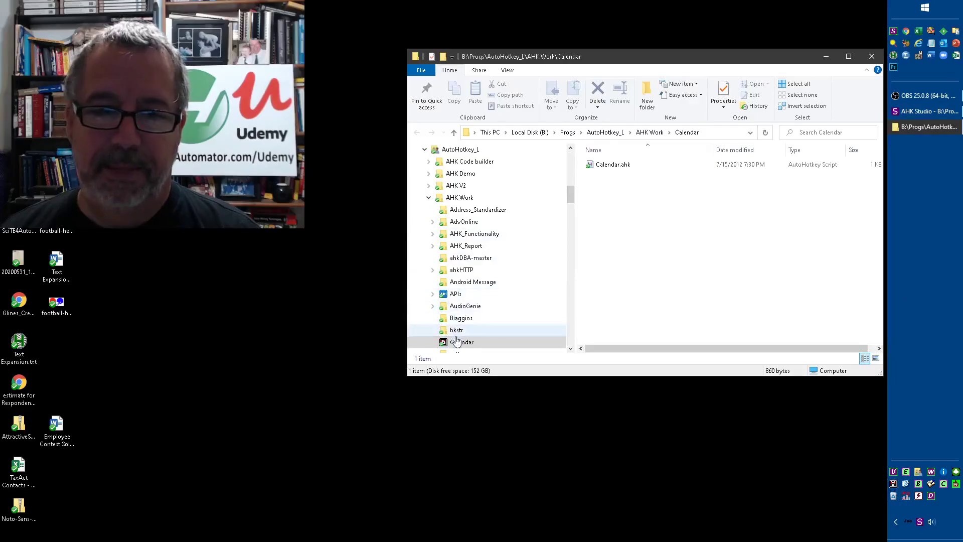
pyautogui.click(453, 296)
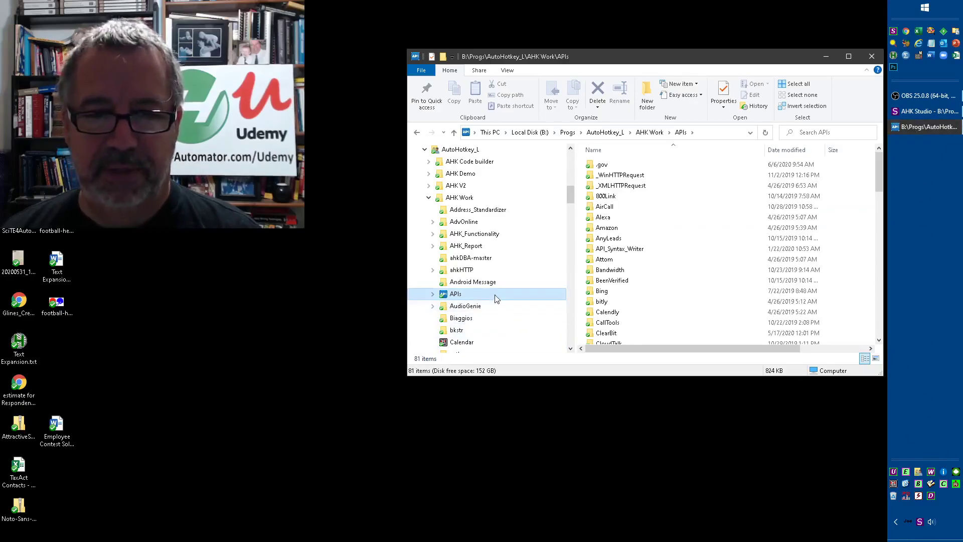
# Step: Create an APIs shortcut on the taskbar toolbar, close Explorer, and open APIs from the shortcut
pyautogui.moveTo(497, 298); pyautogui.dragTo(943, 499)
pyautogui.click(930, 479)
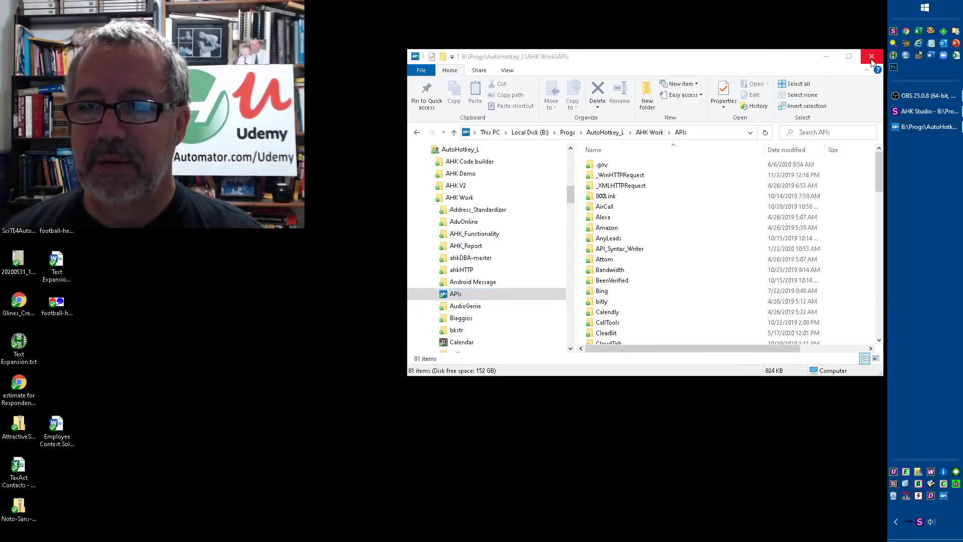
pyautogui.click(871, 58)
pyautogui.click(943, 496)
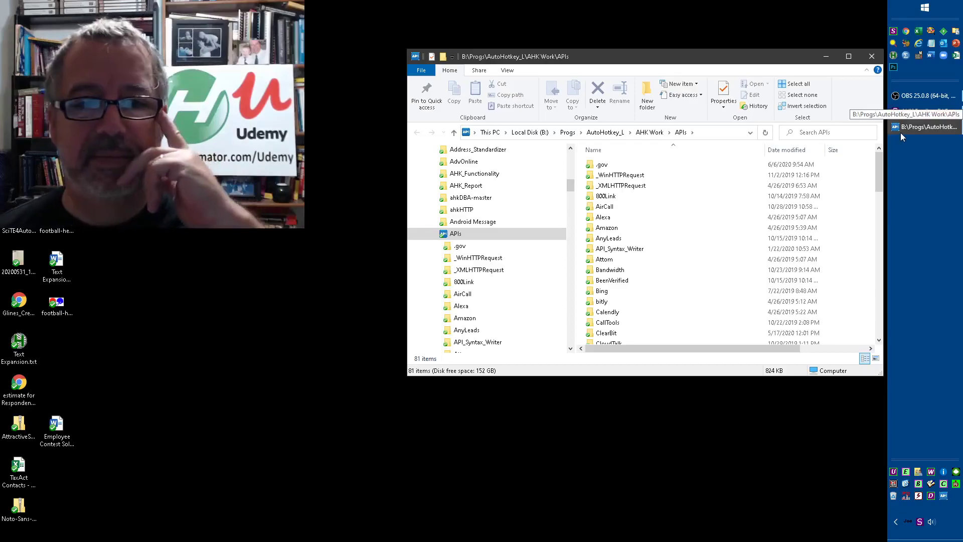
# Step: Close the APIs folder window and move the shortcut toolbar's icons slightly lower on the taskbar
pyautogui.click(870, 57)
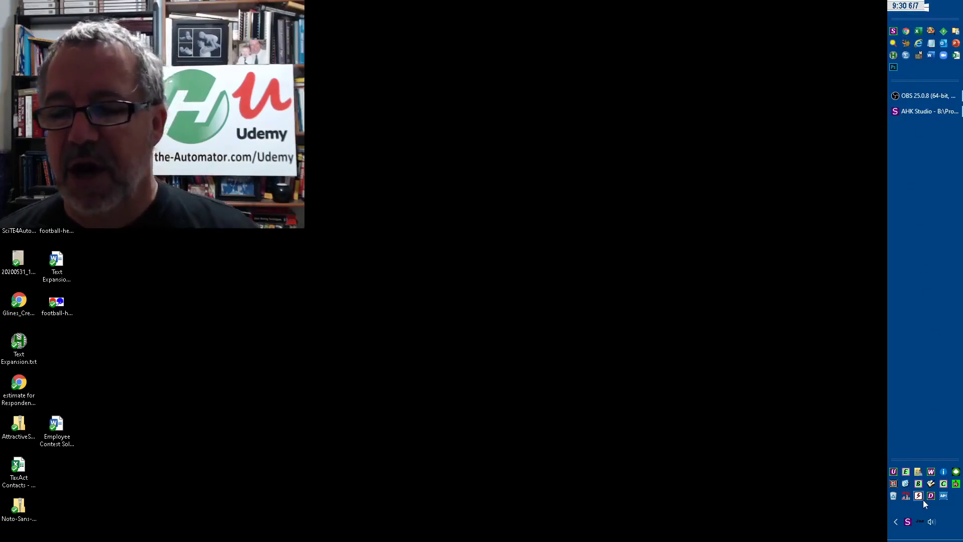
pyautogui.moveTo(930, 460); pyautogui.dragTo(933, 466)
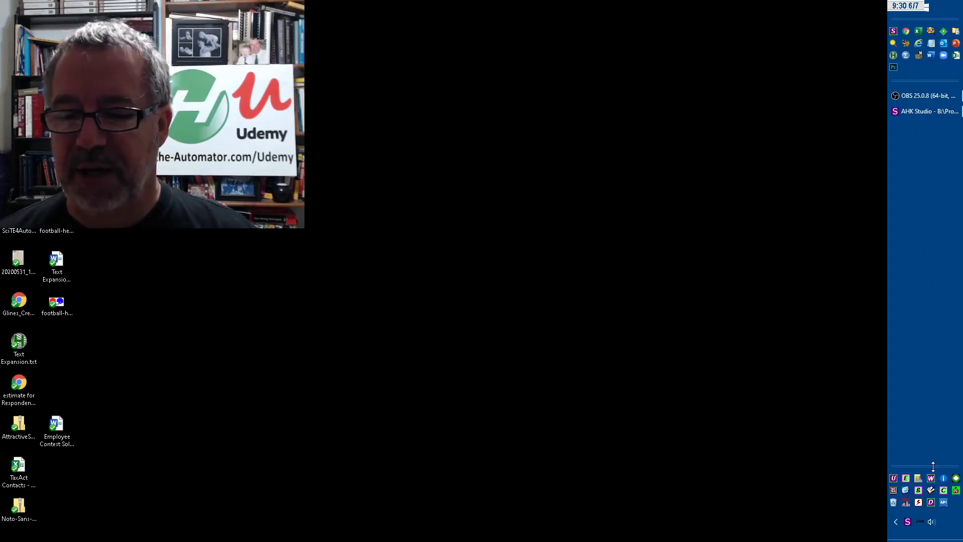